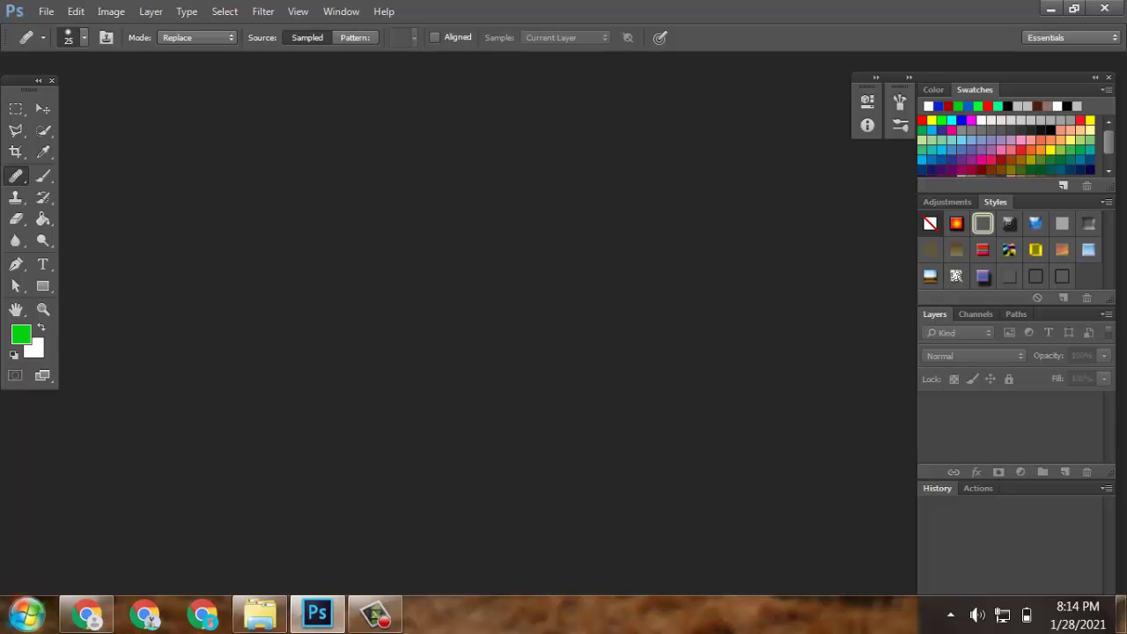
# Create a new 1000 by 1500 pixel RGB document at 72 pixels/inch with a green background colour, 00cc43.
pyautogui.hotkey('ctrl', 'n')
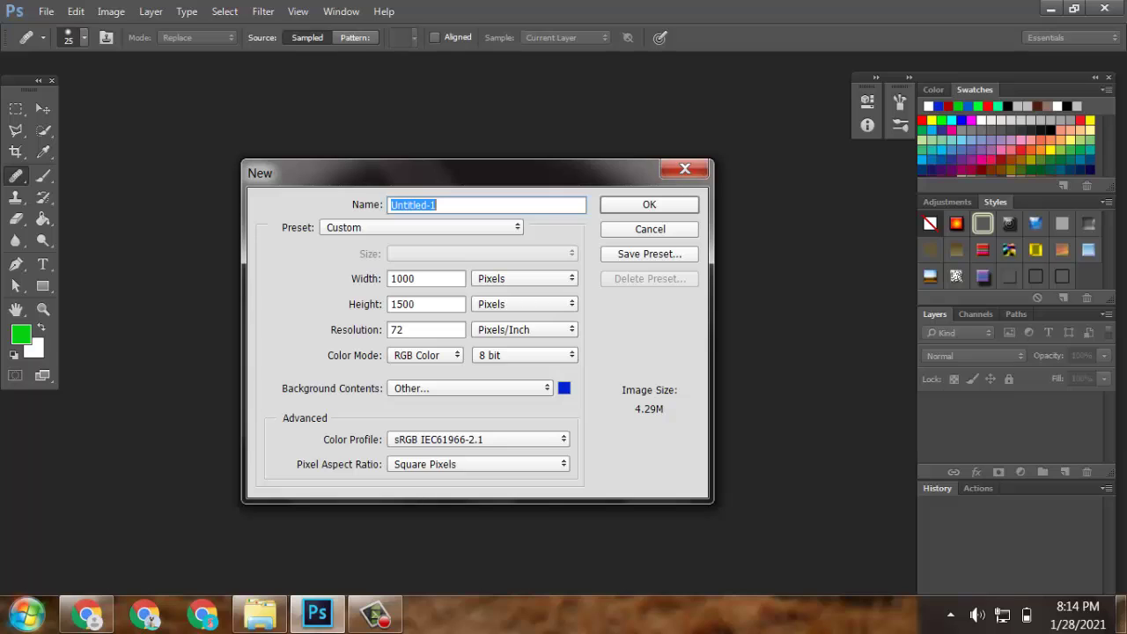
pyautogui.click(426, 278)
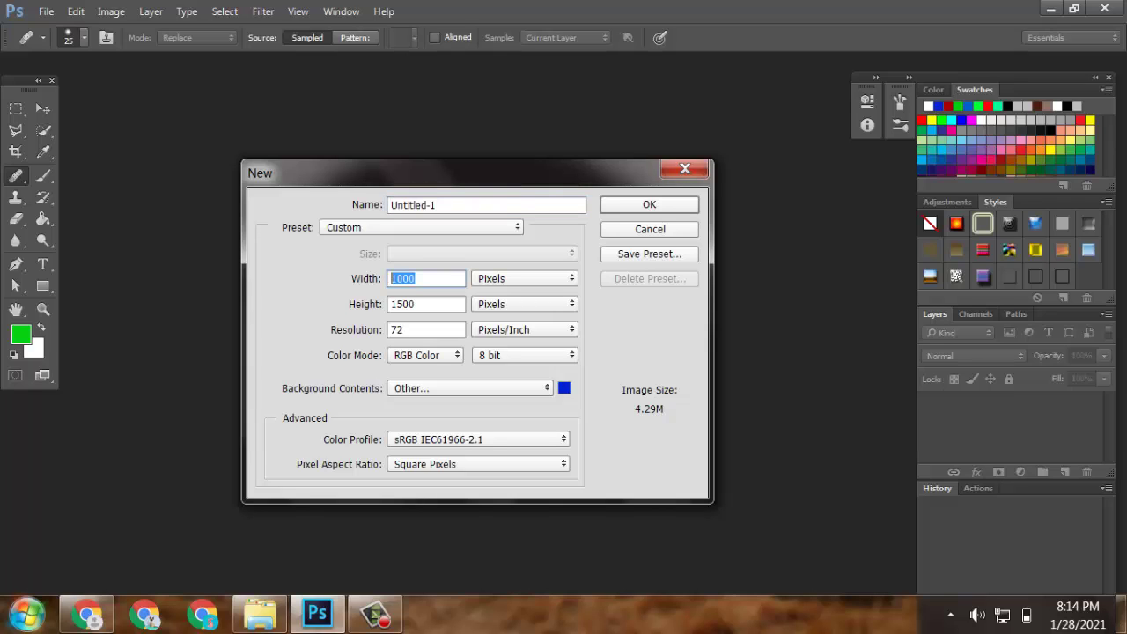
pyautogui.click(427, 303)
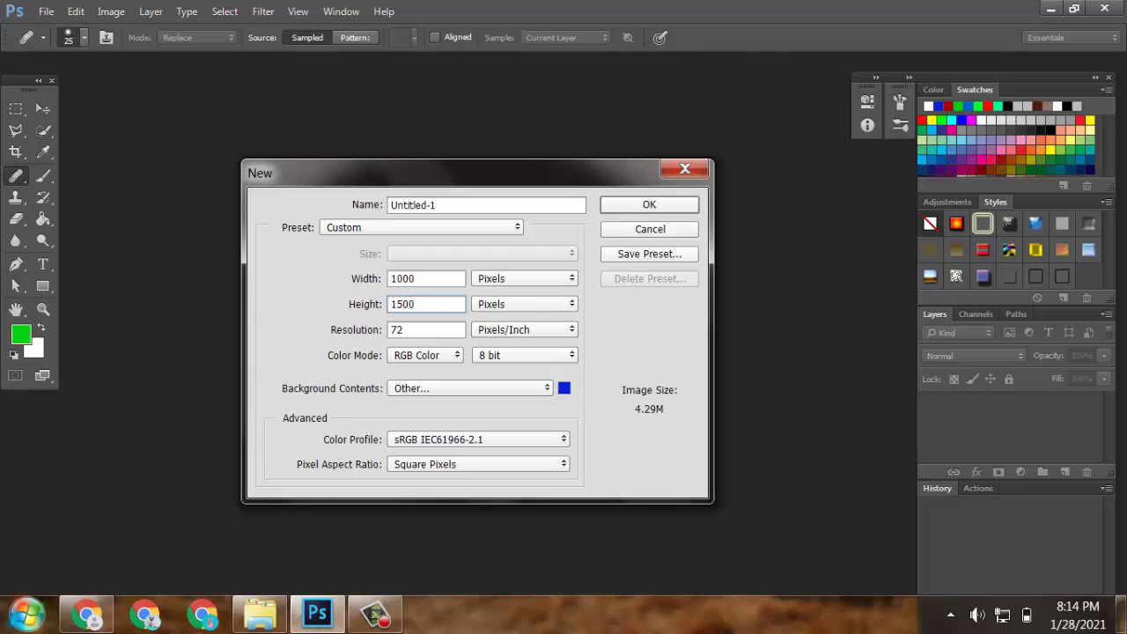
pyautogui.click(563, 388)
pyautogui.click(579, 269)
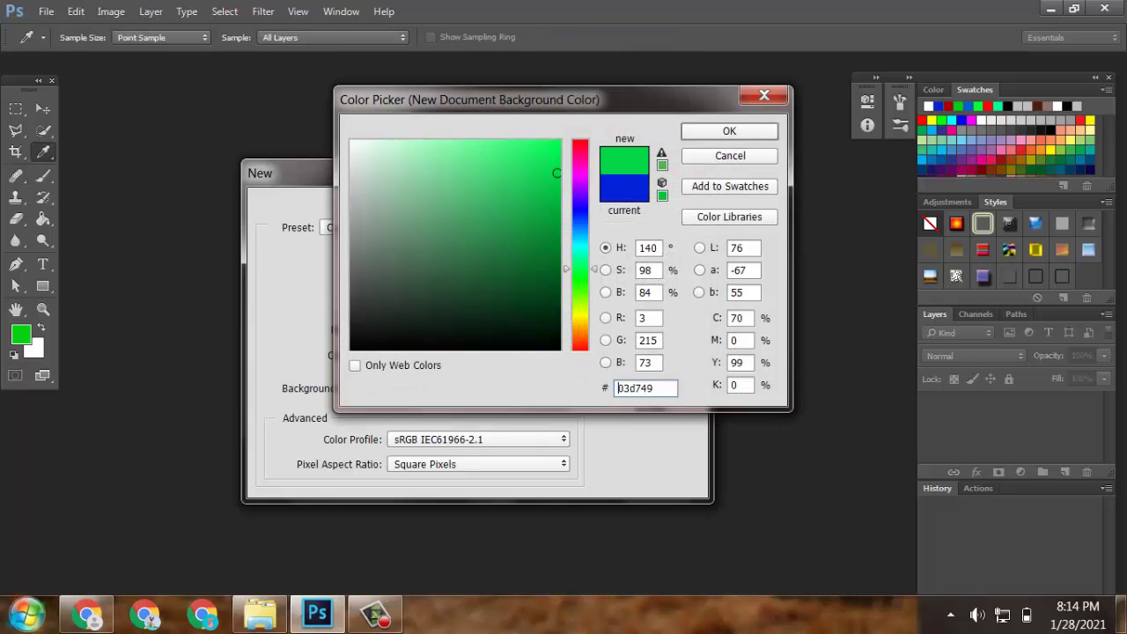
pyautogui.moveTo(548, 231); pyautogui.dragTo(557, 182)
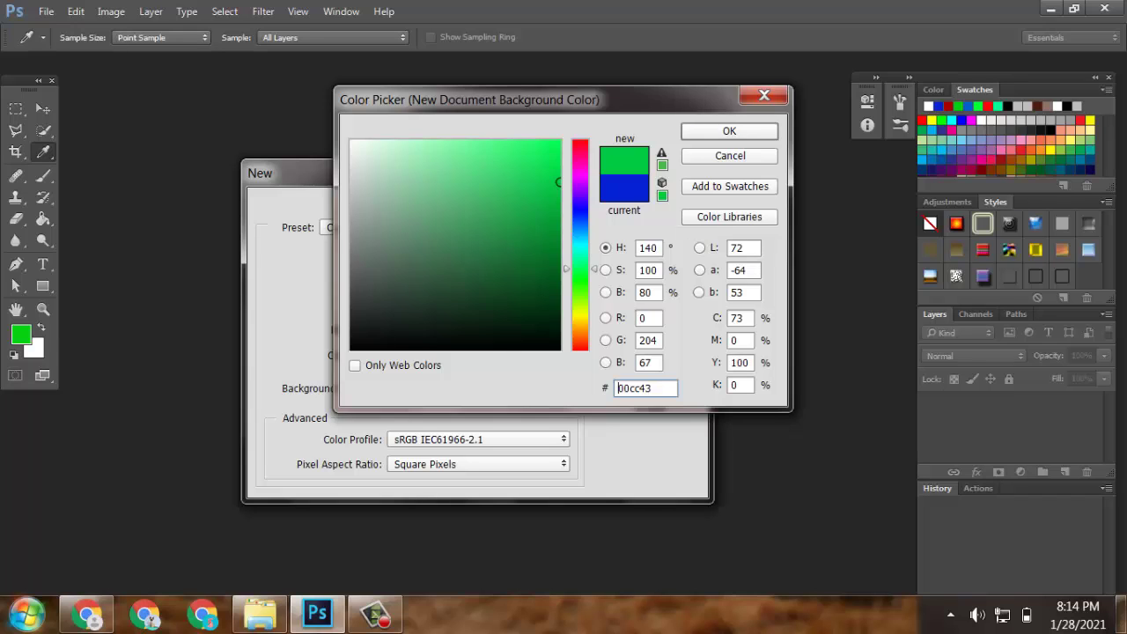
pyautogui.click(729, 130)
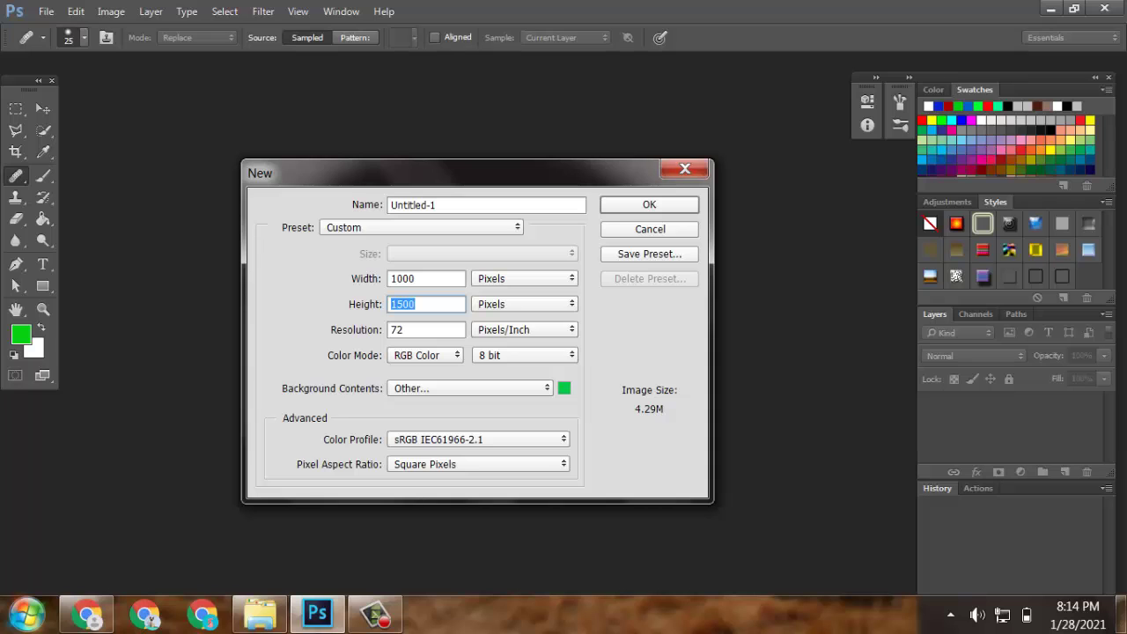
pyautogui.click(649, 205)
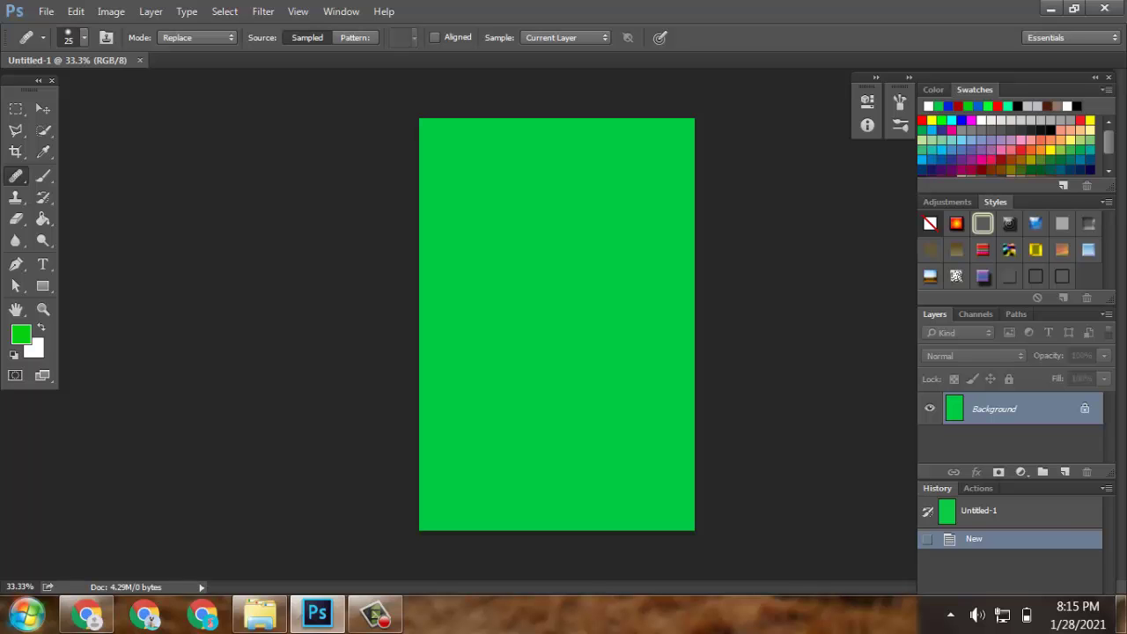
# Place the image 1.jpg from the Desktop into the document as an embedded object.
pyautogui.click(45, 12)
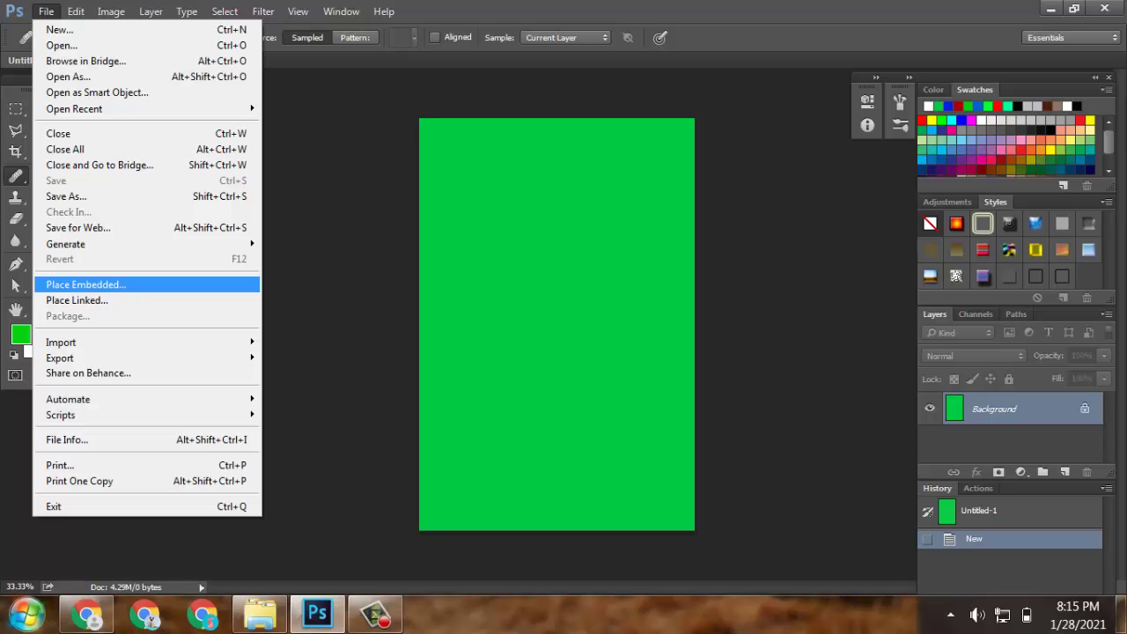
pyautogui.click(85, 284)
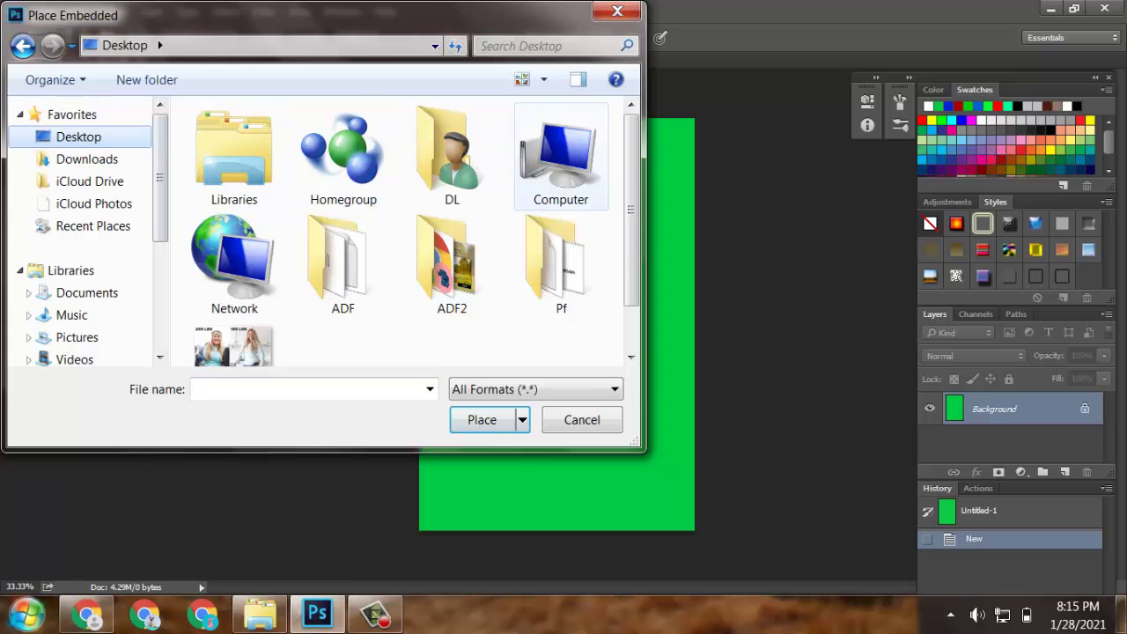
pyautogui.scroll(-1, 405, 264)
pyautogui.click(234, 304)
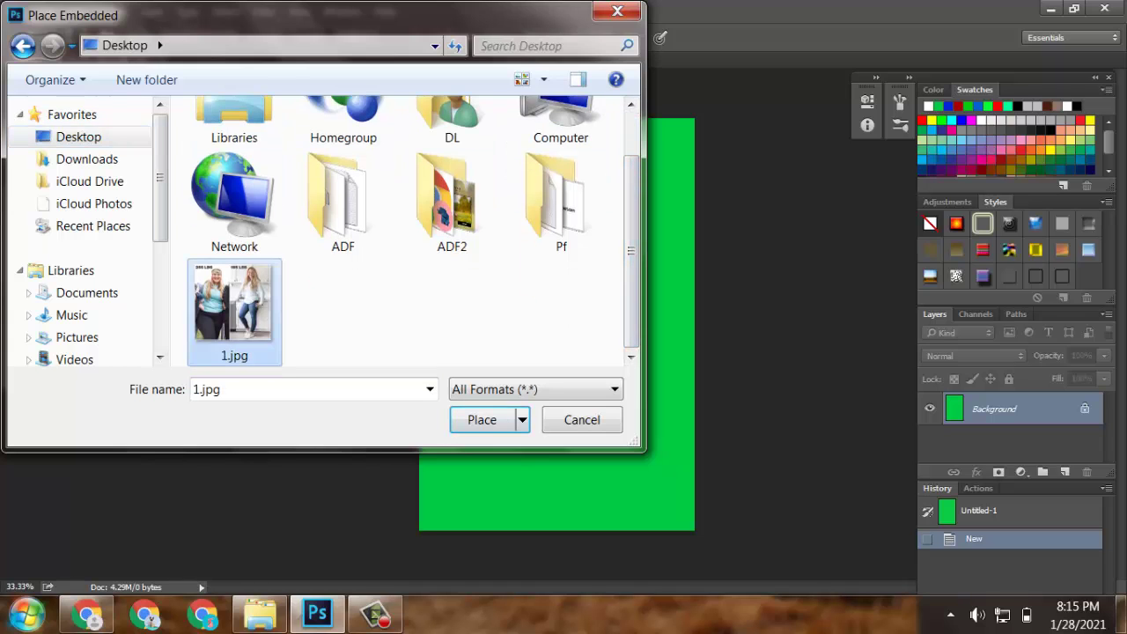
pyautogui.press('Return')
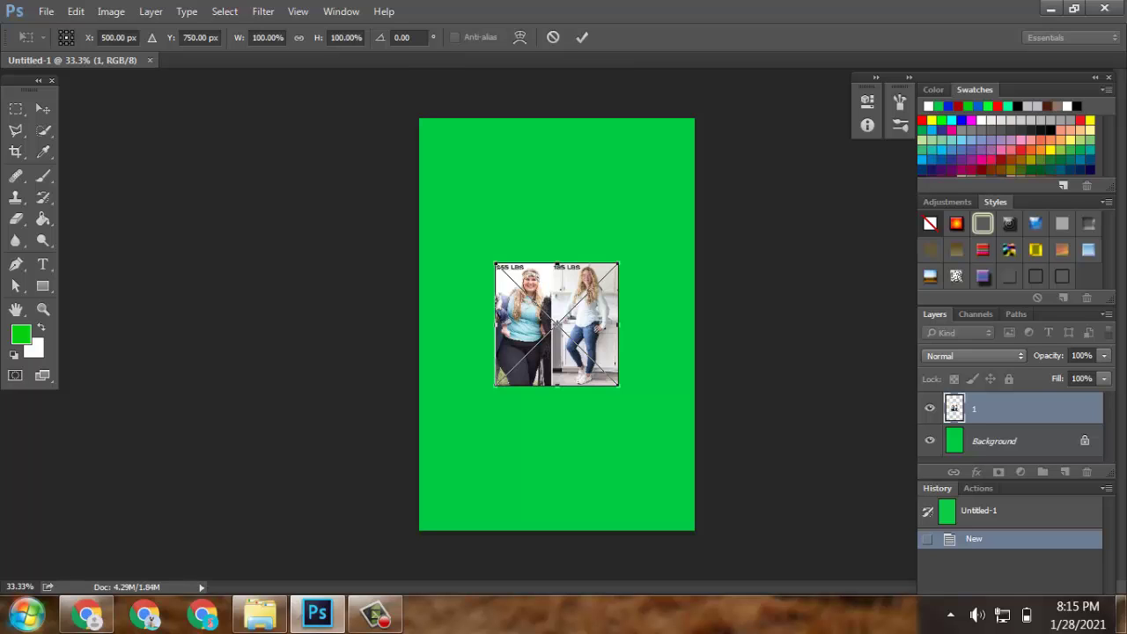
# Move the placed photo to the lower part of the canvas, scale it proportionally to about 226.67% to span the full width, and commit it.
pyautogui.moveTo(557, 264); pyautogui.dragTo(559, 410)
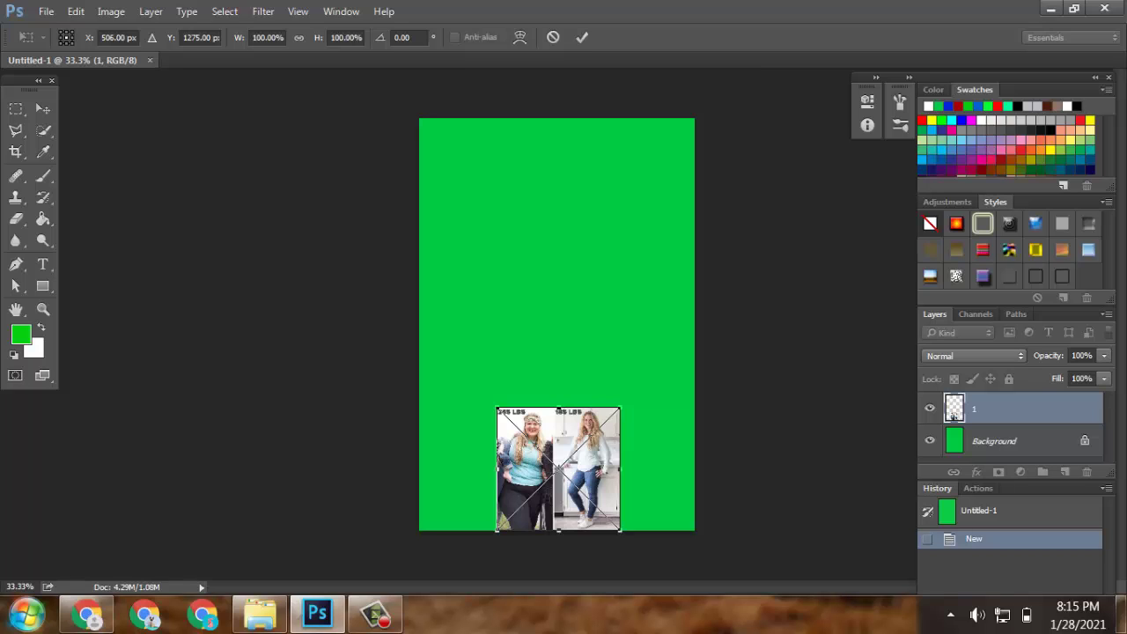
pyautogui.moveTo(620, 407); pyautogui.dragTo(675, 352)
pyautogui.moveTo(603, 363); pyautogui.dragTo(602, 304)
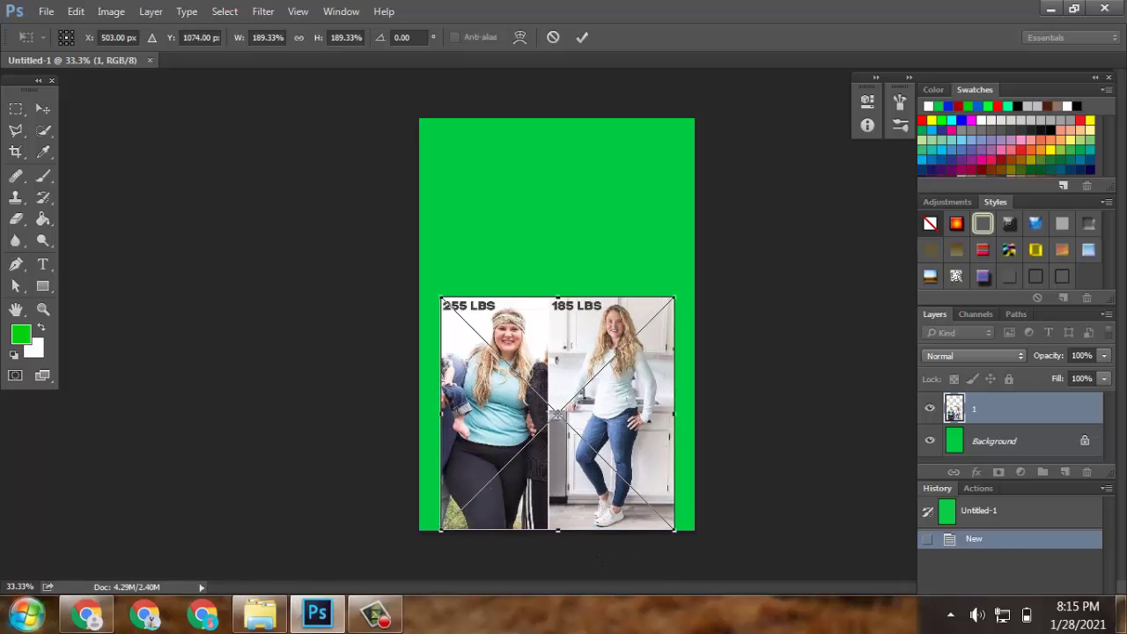
pyautogui.moveTo(674, 299); pyautogui.dragTo(696, 278)
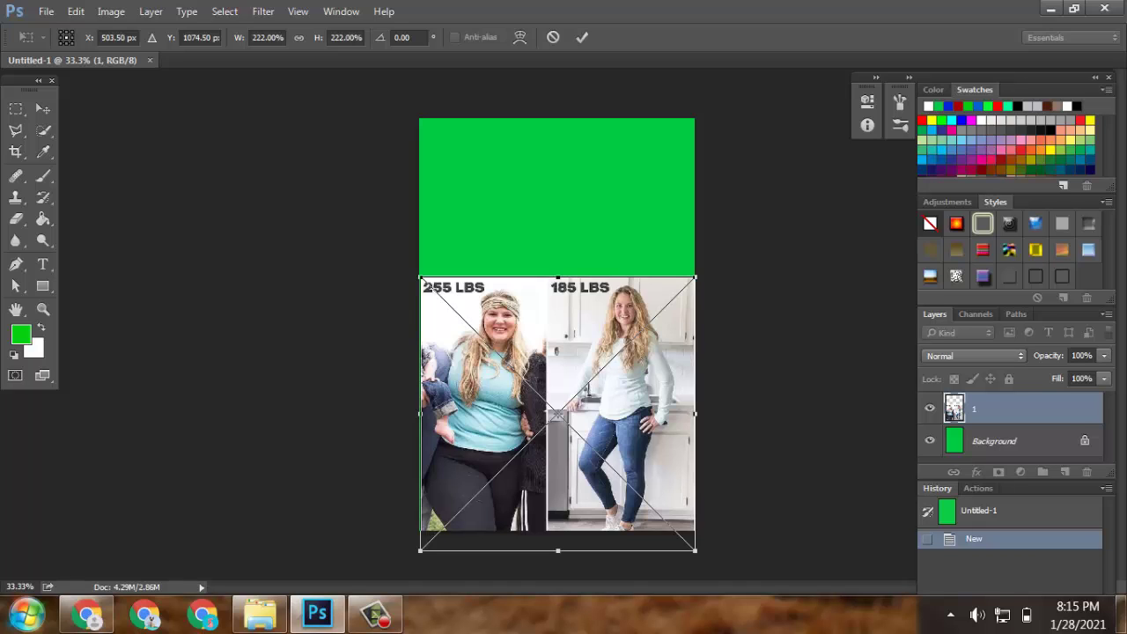
pyautogui.moveTo(421, 279); pyautogui.dragTo(418, 274)
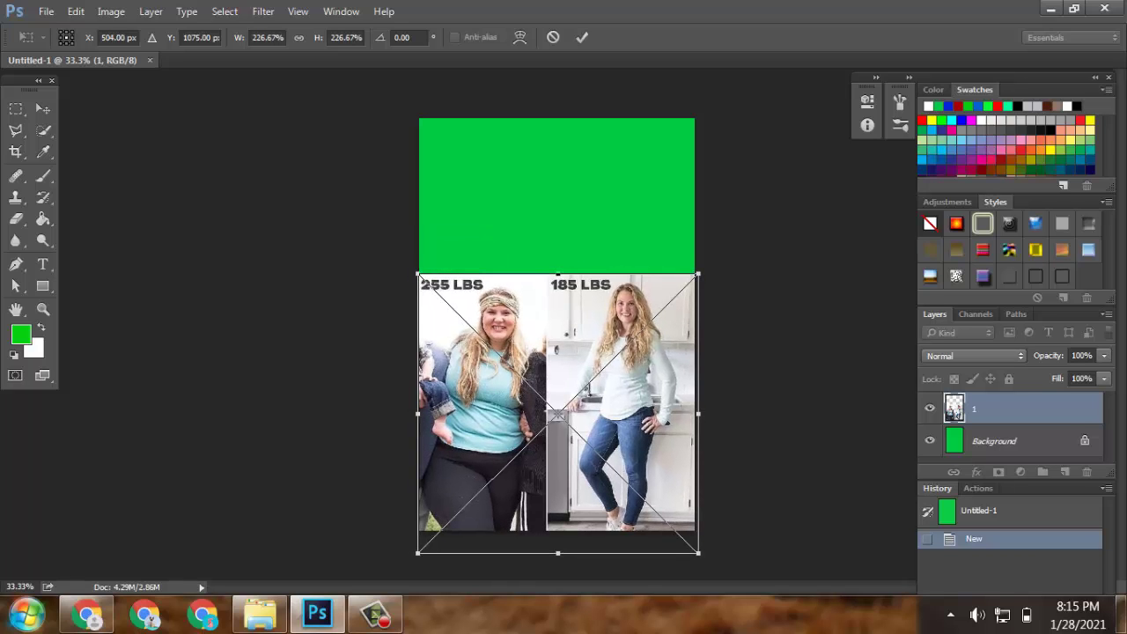
pyautogui.click(769, 329)
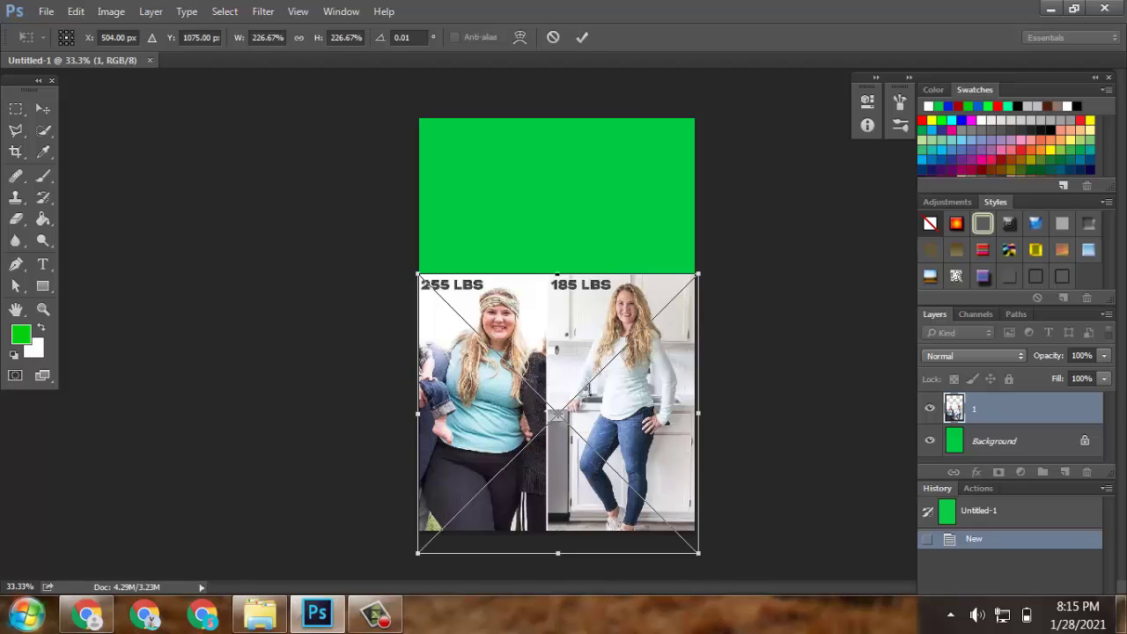
pyautogui.click(581, 37)
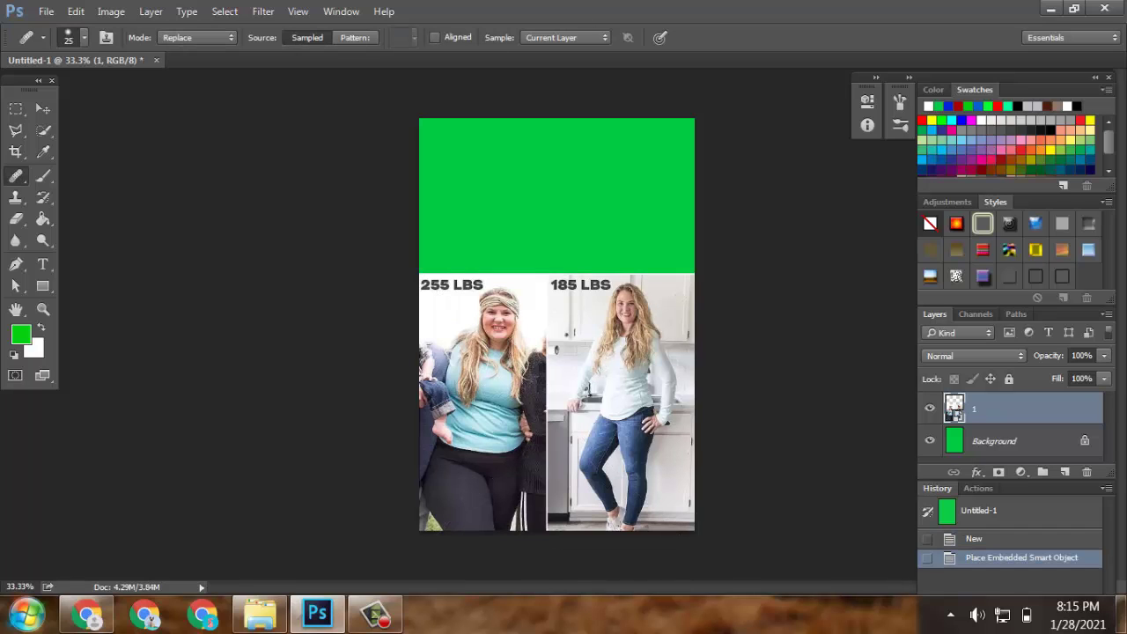
pyautogui.click(563, 333)
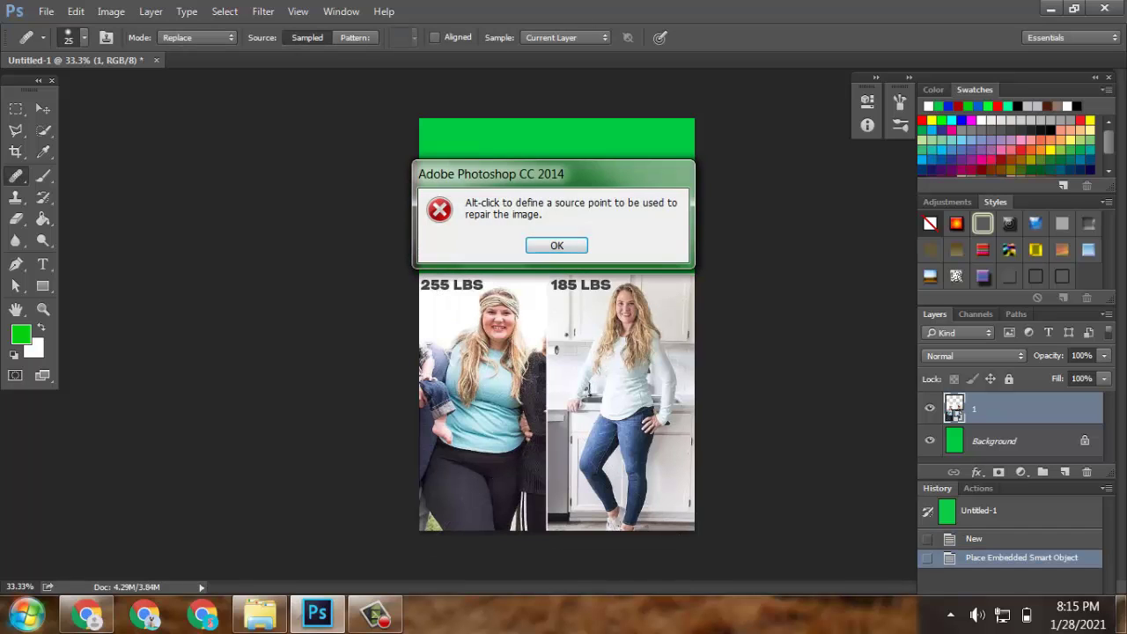
pyautogui.press('Return')
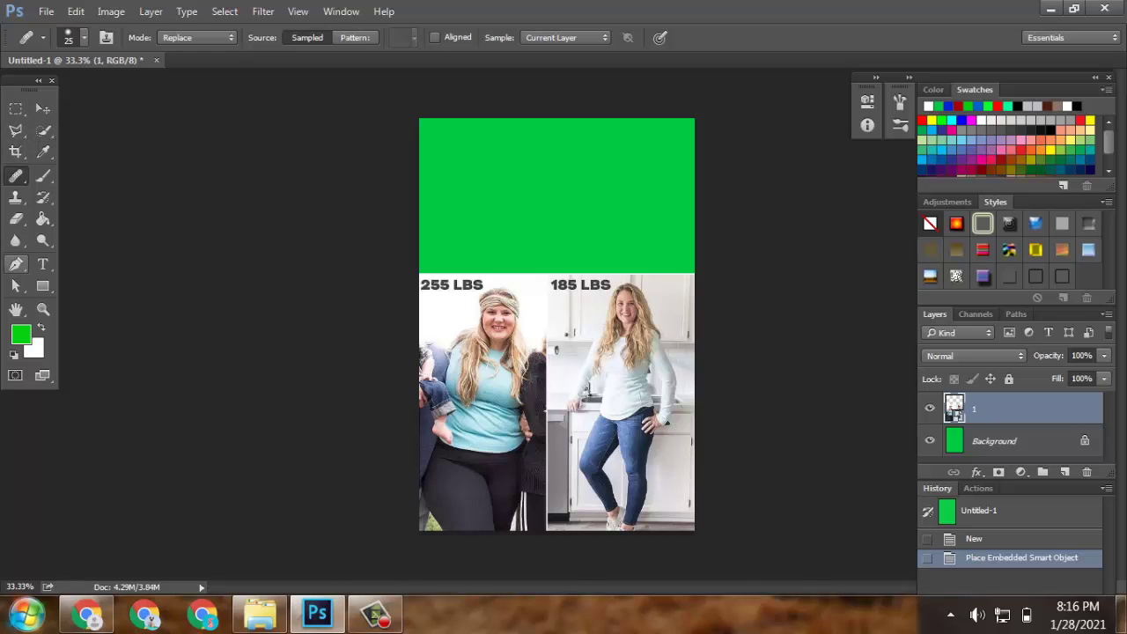
# Start a text line near the top of the green area and set the text colour to bright blue.
pyautogui.click(42, 263)
pyautogui.click(443, 147)
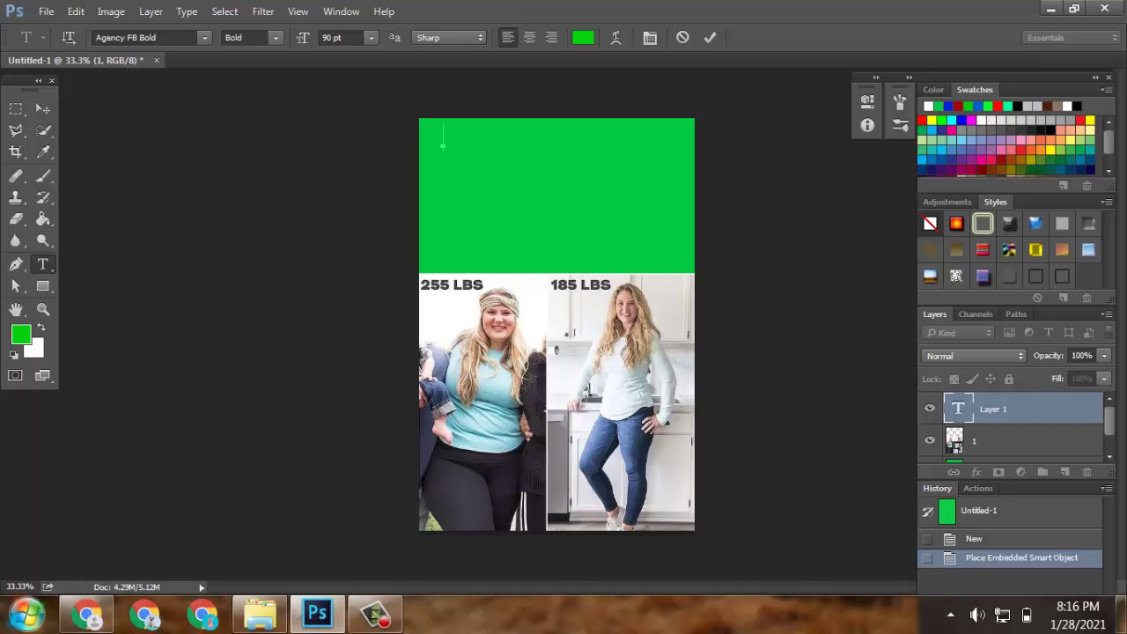
pyautogui.click(583, 38)
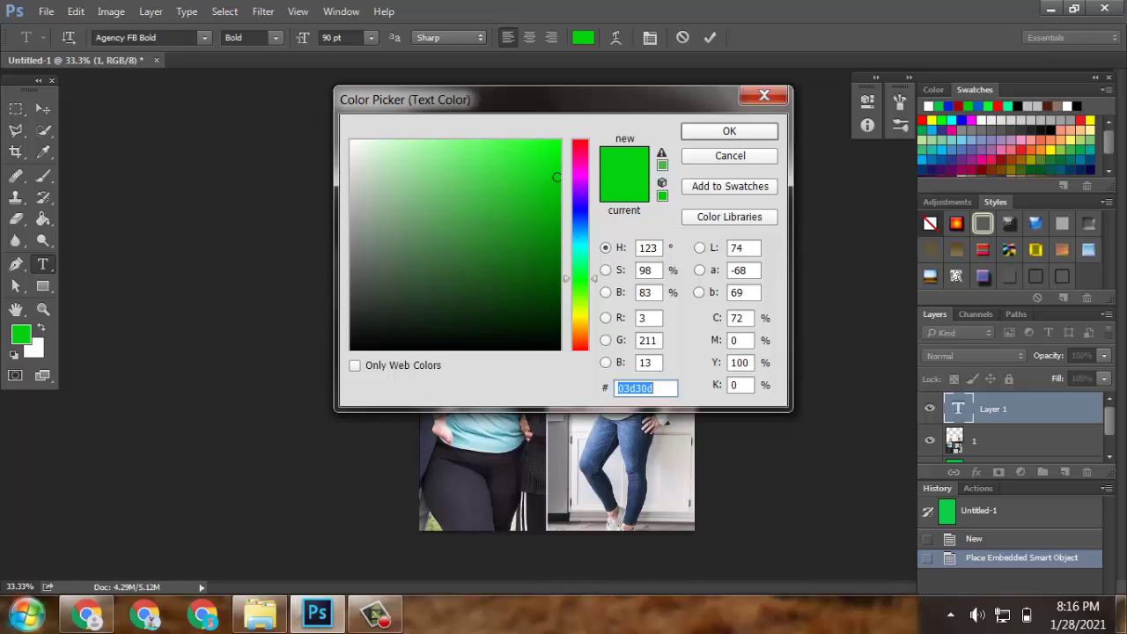
pyautogui.click(479, 242)
pyautogui.click(580, 212)
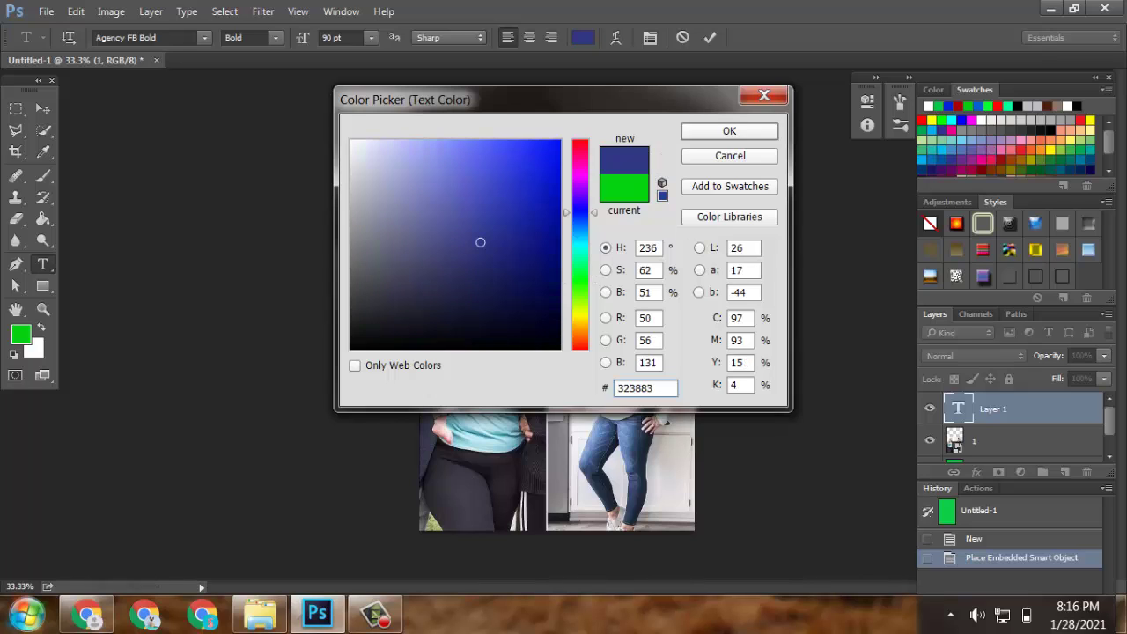
pyautogui.moveTo(531, 212)
pyautogui.mouseDown()
pyautogui.moveTo(560, 185)
pyautogui.moveTo(560, 166)
pyautogui.moveTo(510, 185)
pyautogui.moveTo(508, 172)
pyautogui.moveTo(560, 166)
pyautogui.moveTo(558, 154)
pyautogui.mouseUp()
pyautogui.click(729, 130)
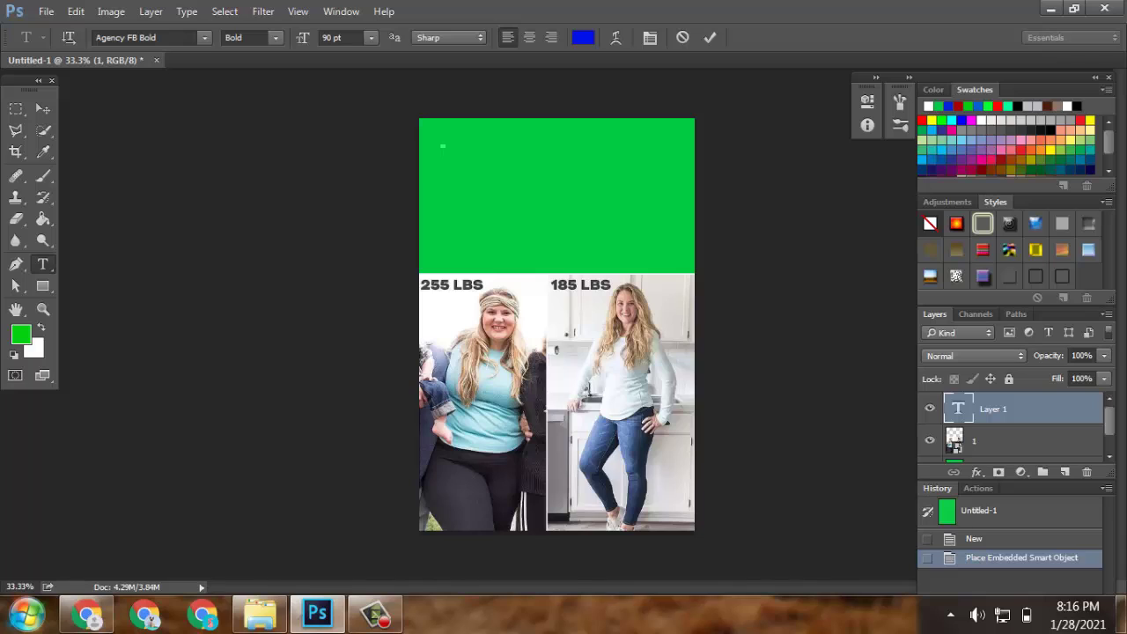
# Enter the heading "Want to Loose Weight" with "Fast?" indented beneath it on a second line.
pyautogui.write('Want to ')
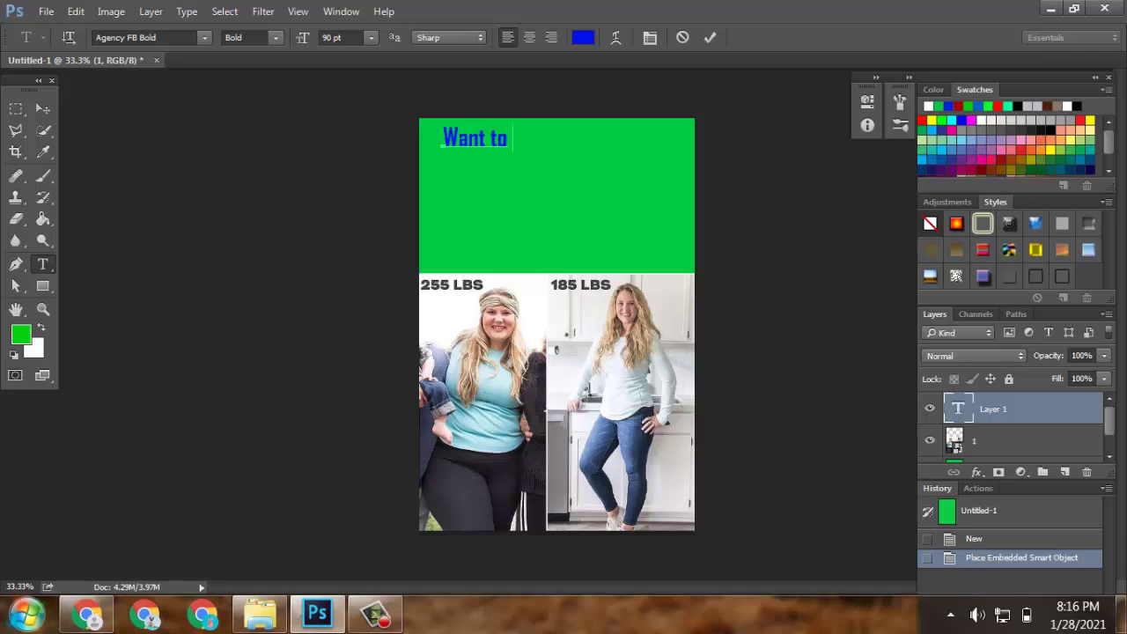
pyautogui.write('Loose')
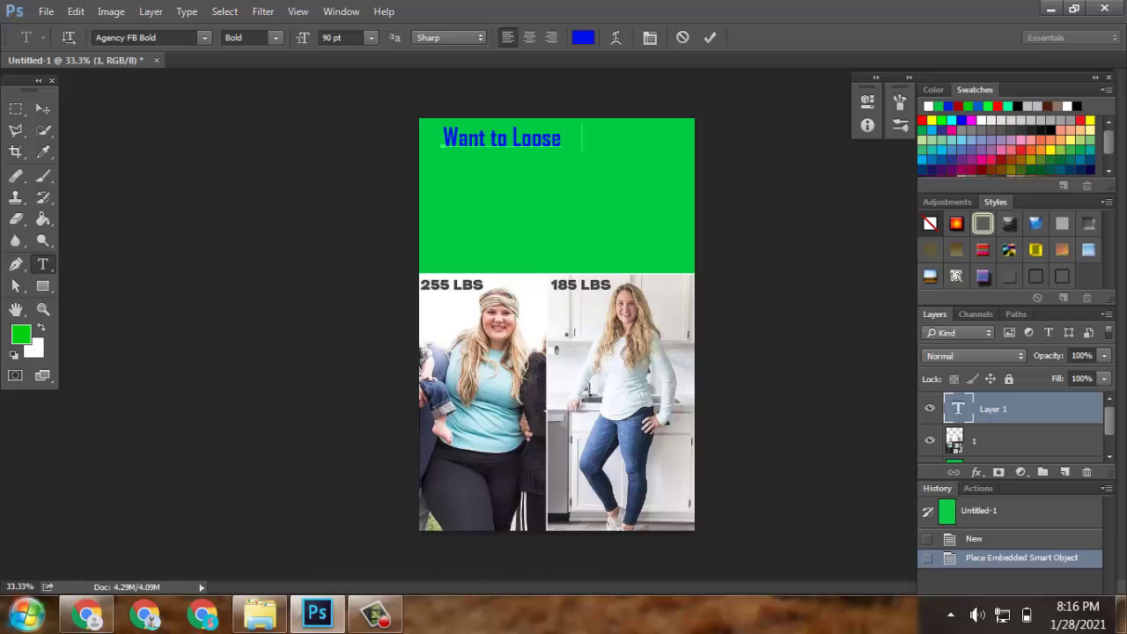
pyautogui.write(' Weight ')
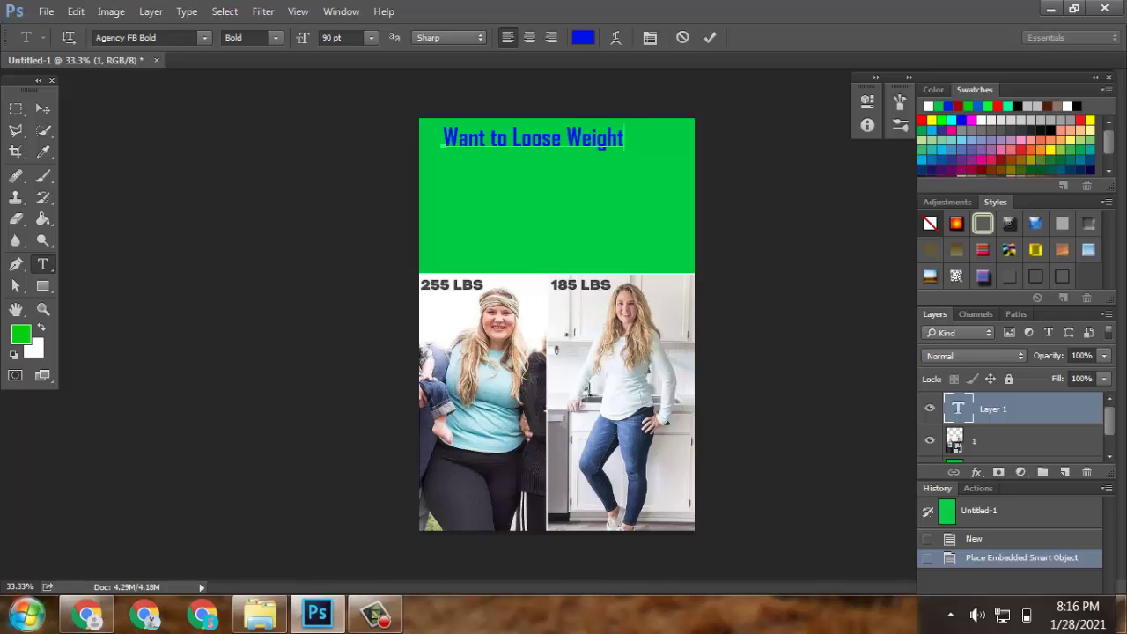
pyautogui.write('Fast')
pyautogui.click(630, 138)
pyautogui.press('Return')
pyautogui.press('BackSpace')
pyautogui.press('BackSpace')
pyautogui.click(550, 168)
pyautogui.write('?')
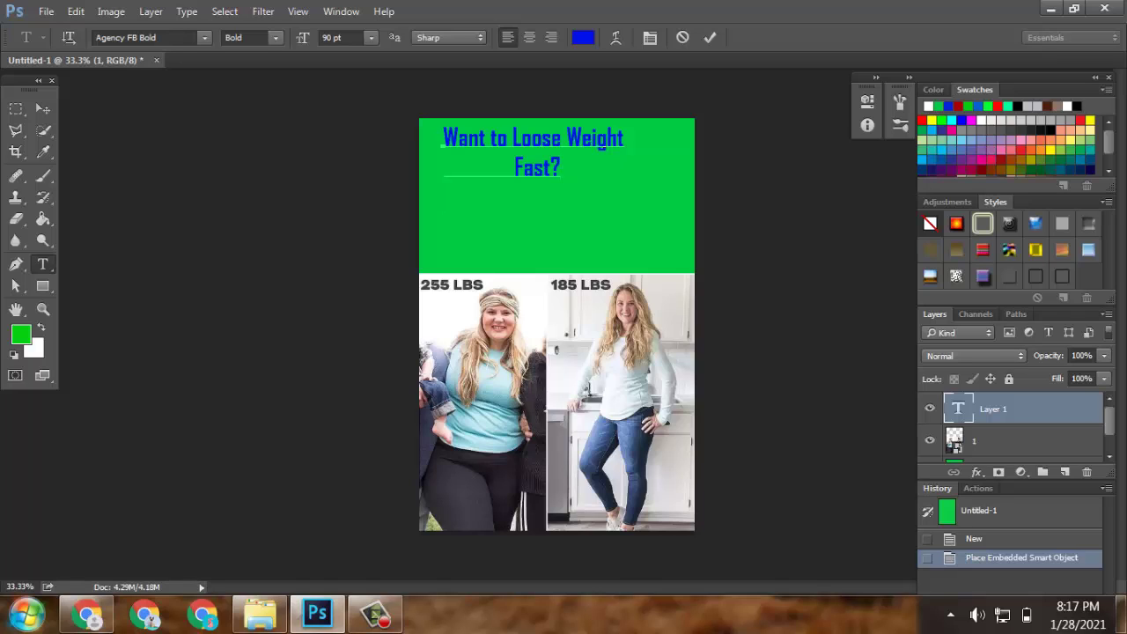
# Add two more lines to the text, "Click the pin for Best Weight" and "Lose Solution".
pyautogui.press('Return')
pyautogui.write('Click the ')
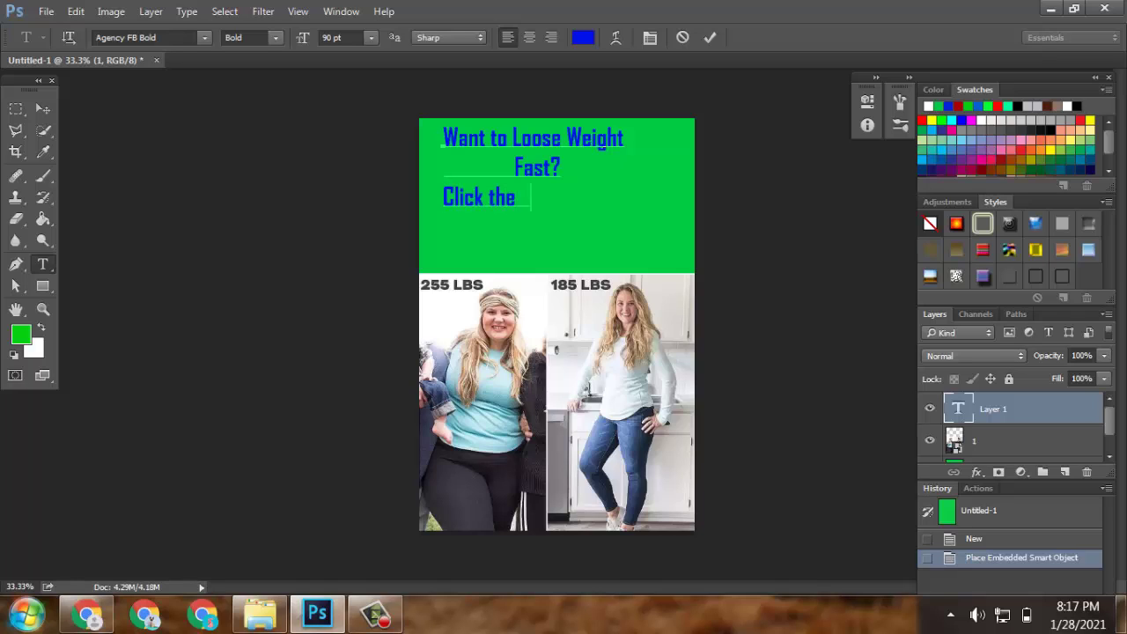
pyautogui.write('pin for ')
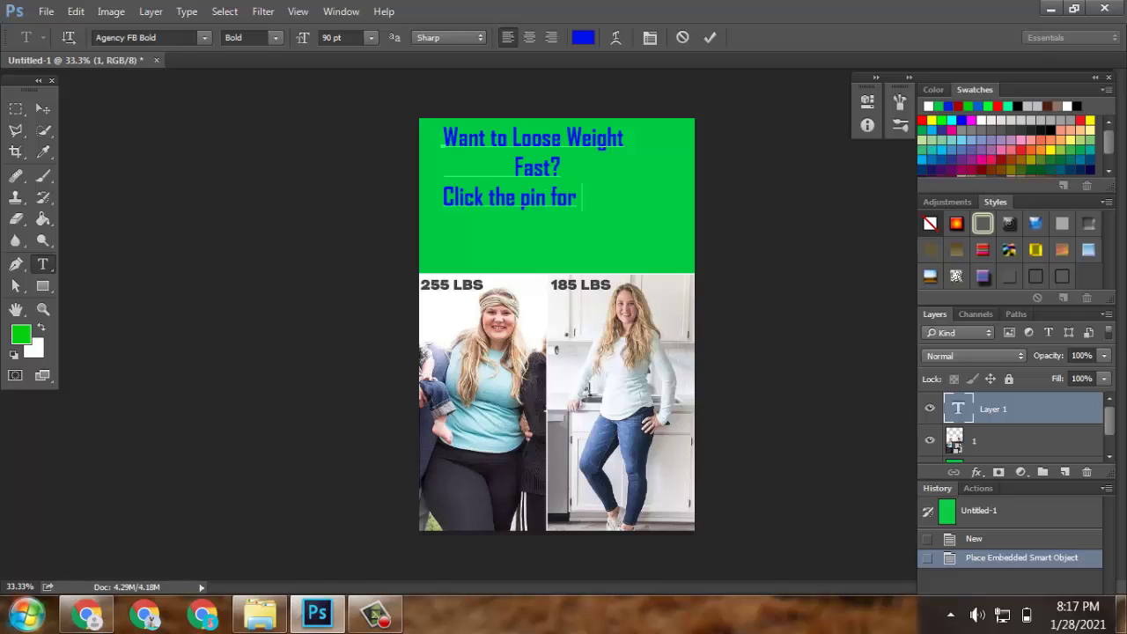
pyautogui.write('b')
pyautogui.press('BackSpace')
pyautogui.write('Best W ')
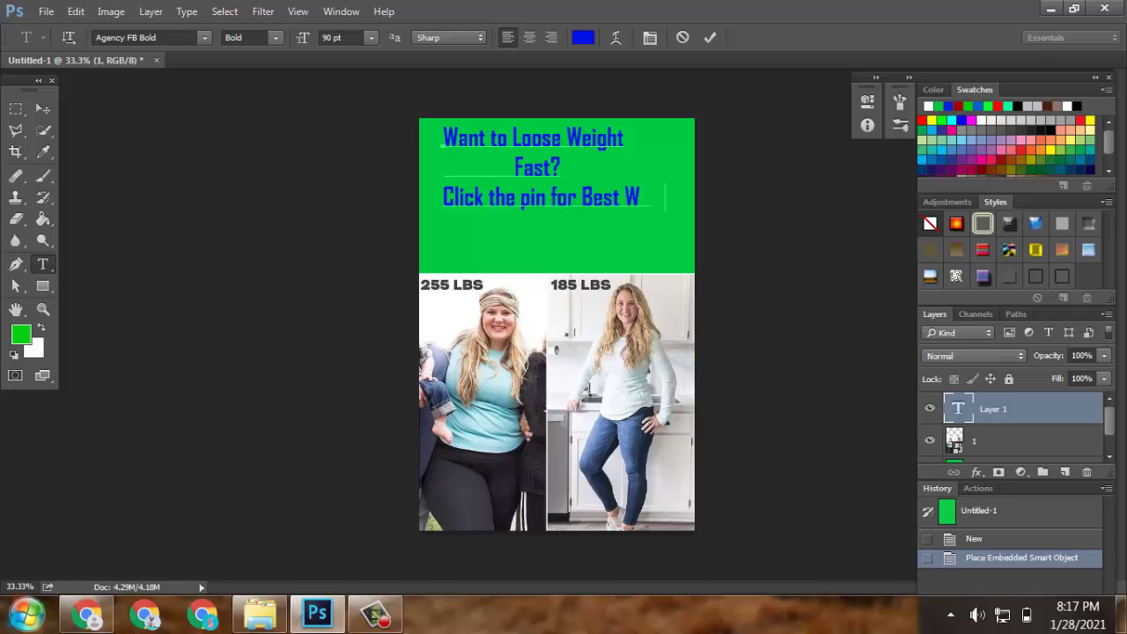
pyautogui.write('eight')
pyautogui.press('Return')
pyautogui.write('L')
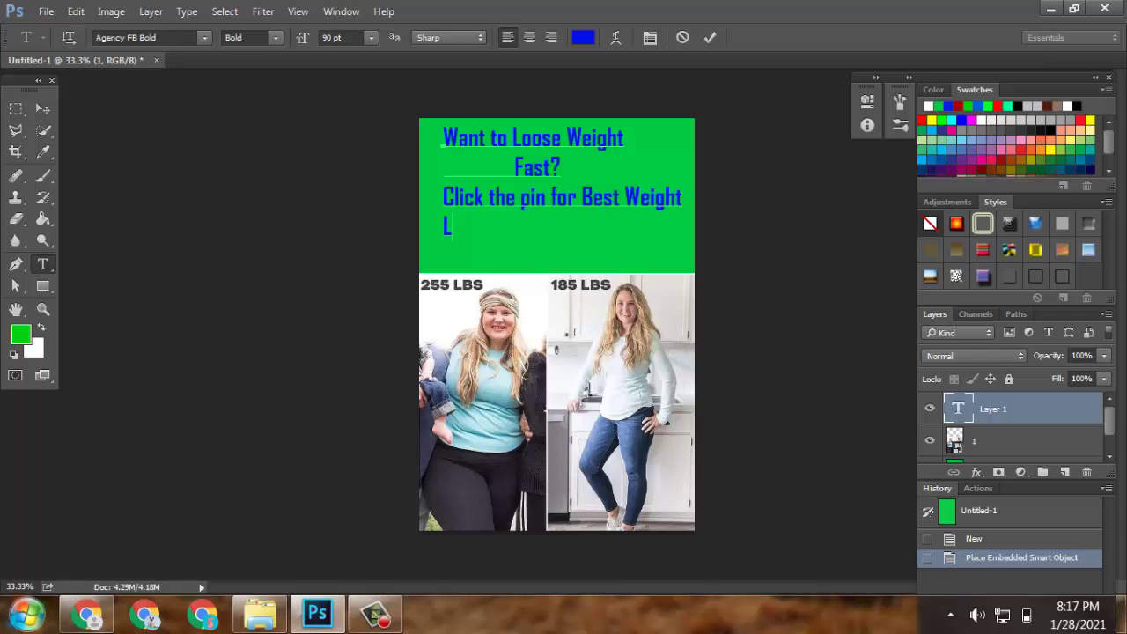
pyautogui.write('ose Solution')
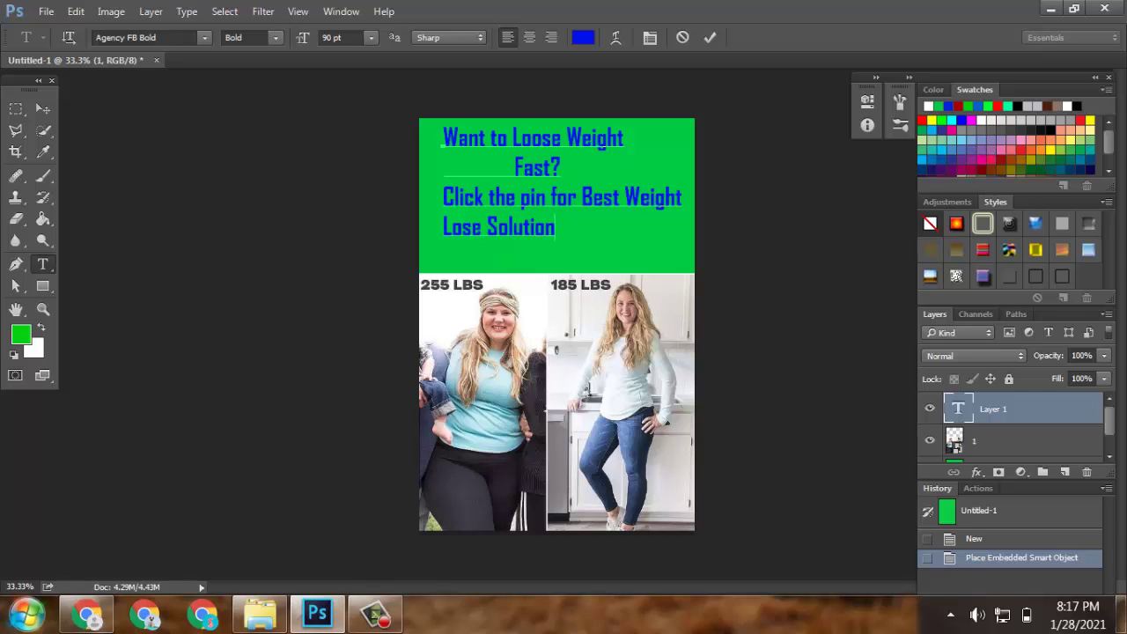
# Indent the "Lose Solution" and "Want to Loose Weight" lines with spaces so they sit roughly centred in the text block.
pyautogui.click(442, 227)
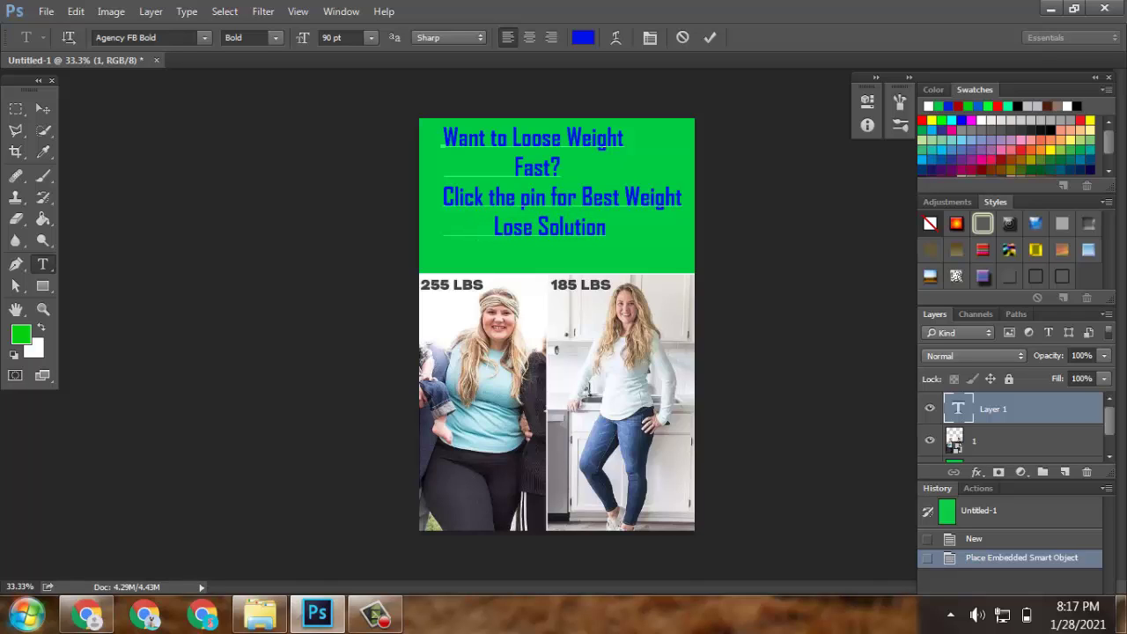
pyautogui.press('Left')
pyautogui.click(524, 168)
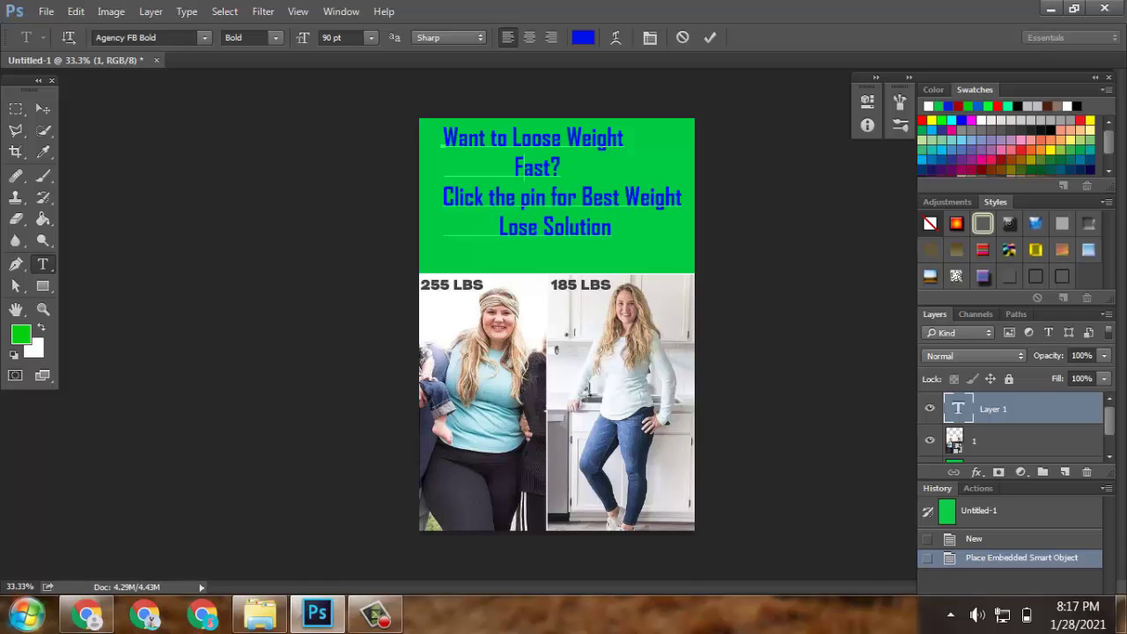
pyautogui.press('BackSpace')
pyautogui.click(561, 167)
pyautogui.click(443, 137)
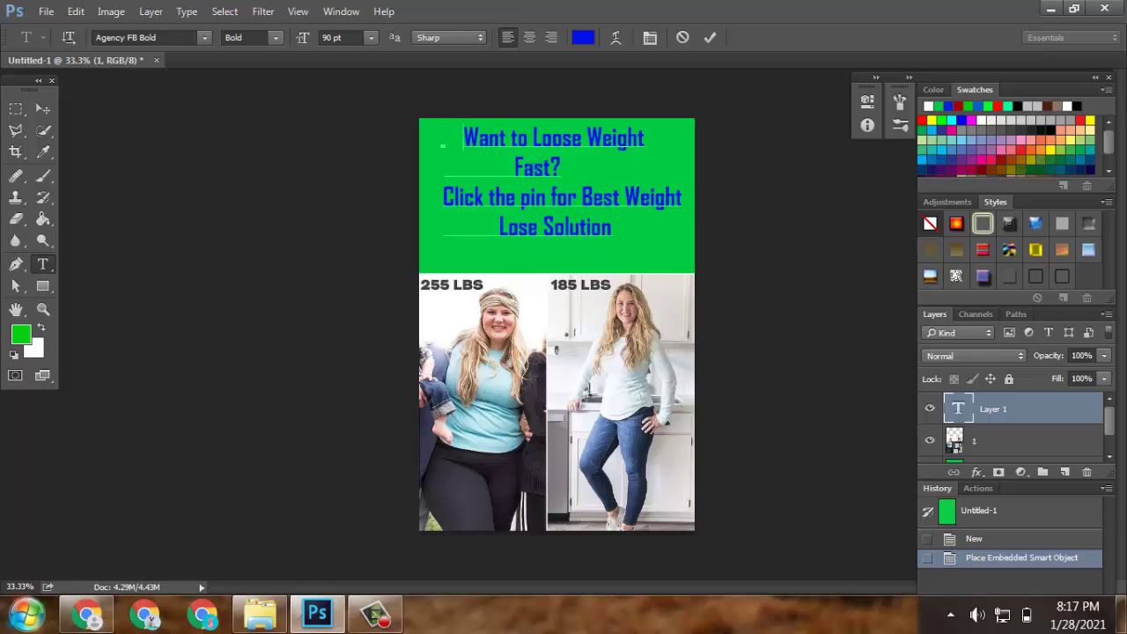
# Indent the "Fast?" and "Want to Loose Weight" lines a little further with spaces and commit the text.
pyautogui.click(515, 167)
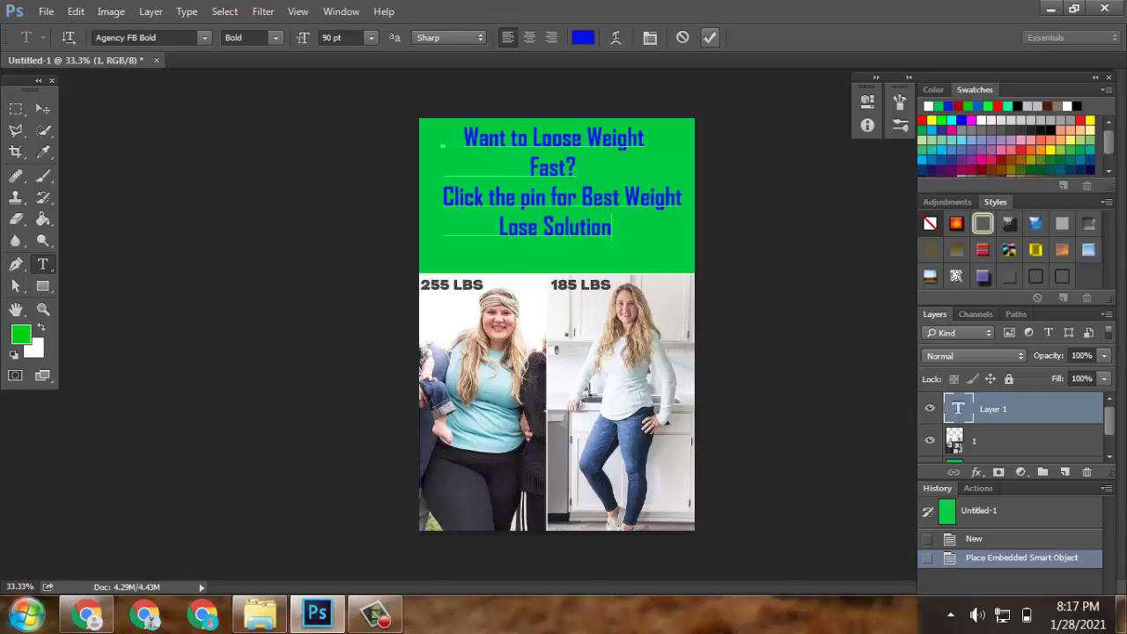
pyautogui.click(463, 138)
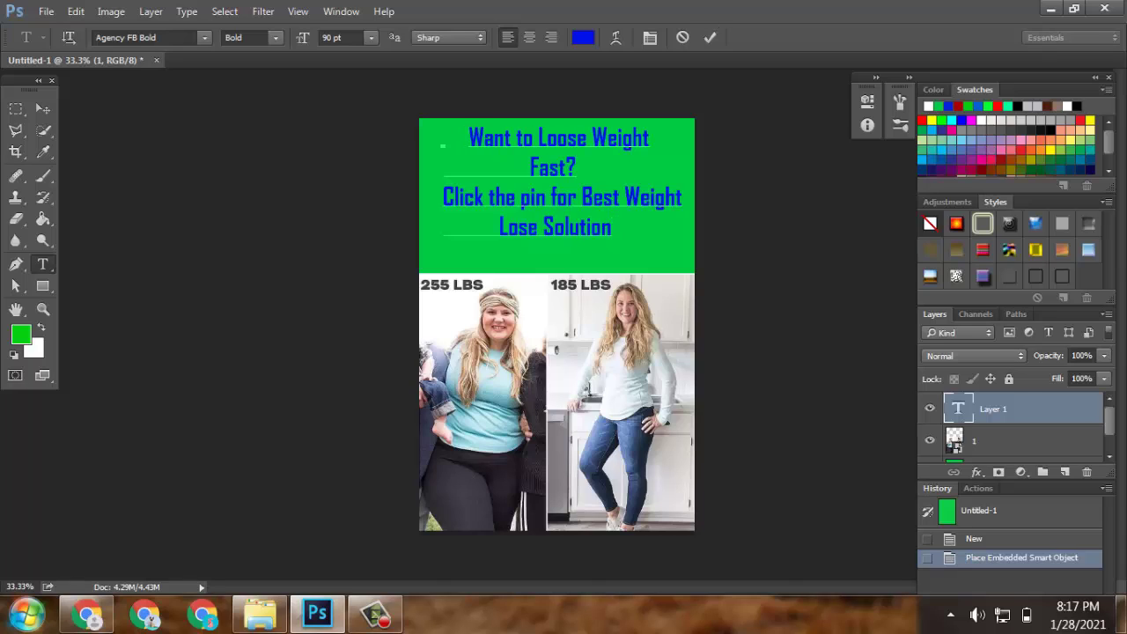
pyautogui.click(709, 37)
# Scale the text block up to about 113% and centre it in the green area so it spans nearly the full width.
pyautogui.click(42, 108)
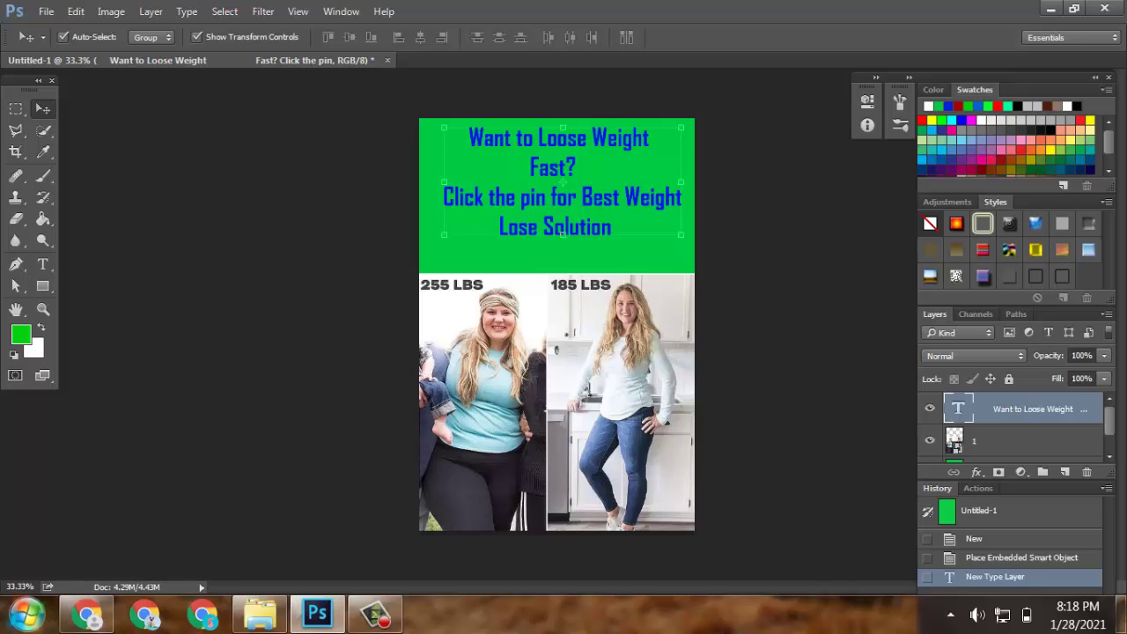
pyautogui.moveTo(600, 138); pyautogui.dragTo(581, 143)
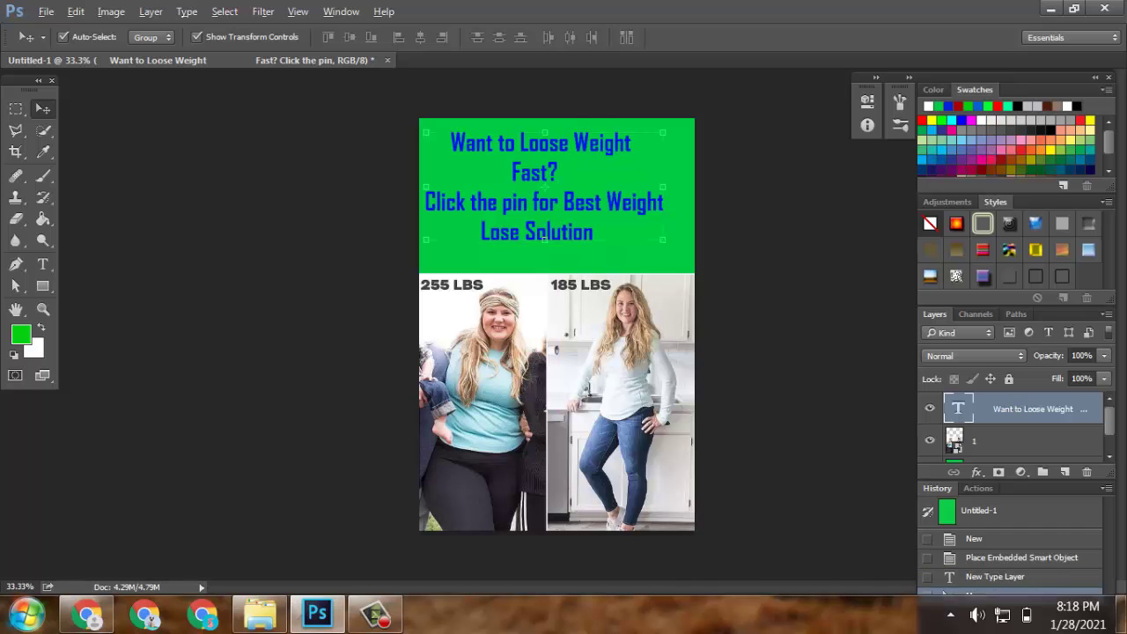
pyautogui.moveTo(663, 240); pyautogui.dragTo(686, 256)
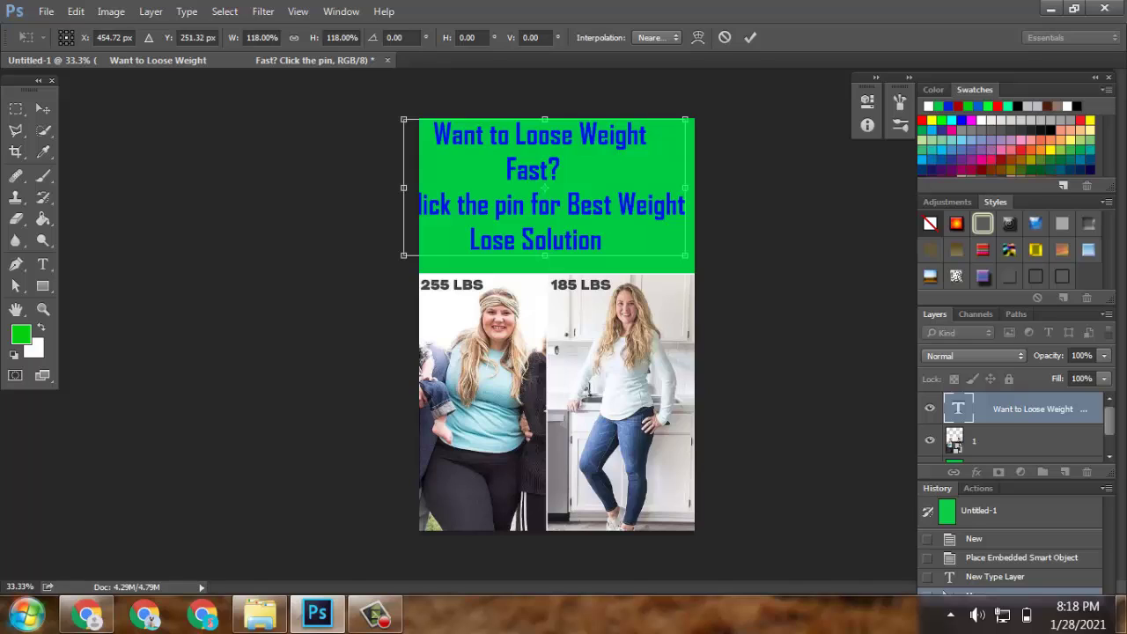
pyautogui.moveTo(611, 144); pyautogui.dragTo(627, 152)
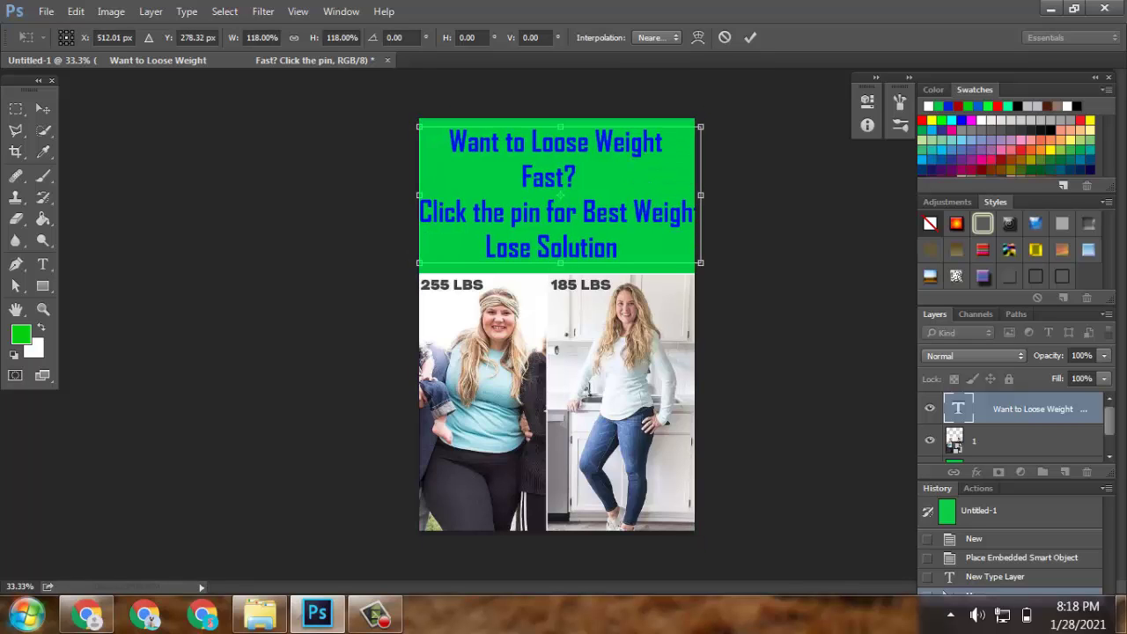
pyautogui.moveTo(700, 262); pyautogui.dragTo(694, 258)
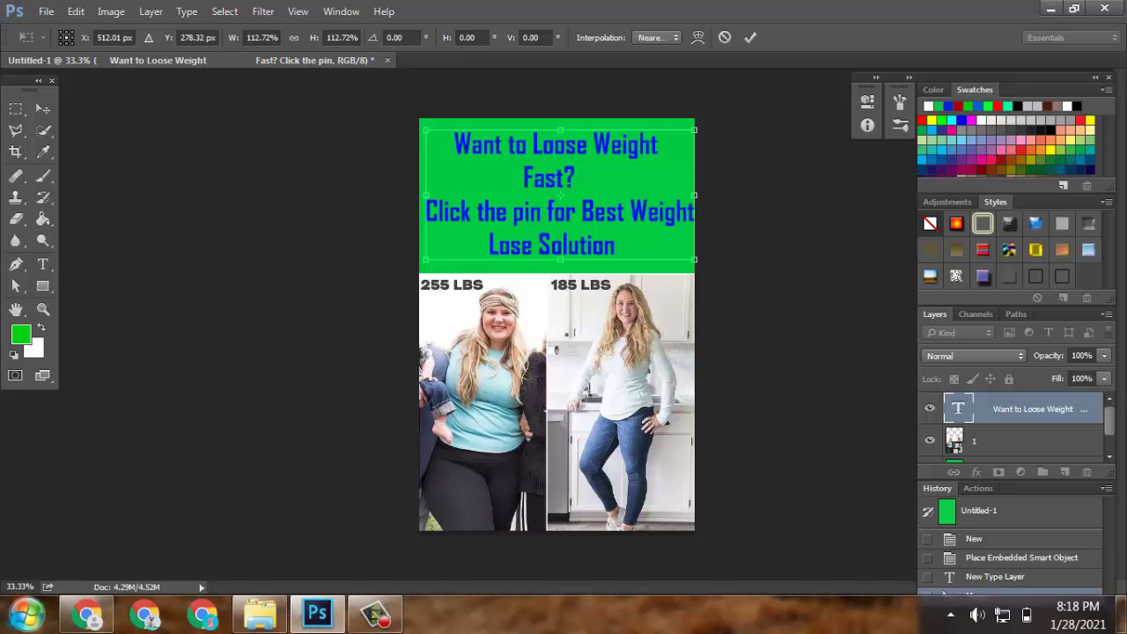
pyautogui.click(749, 36)
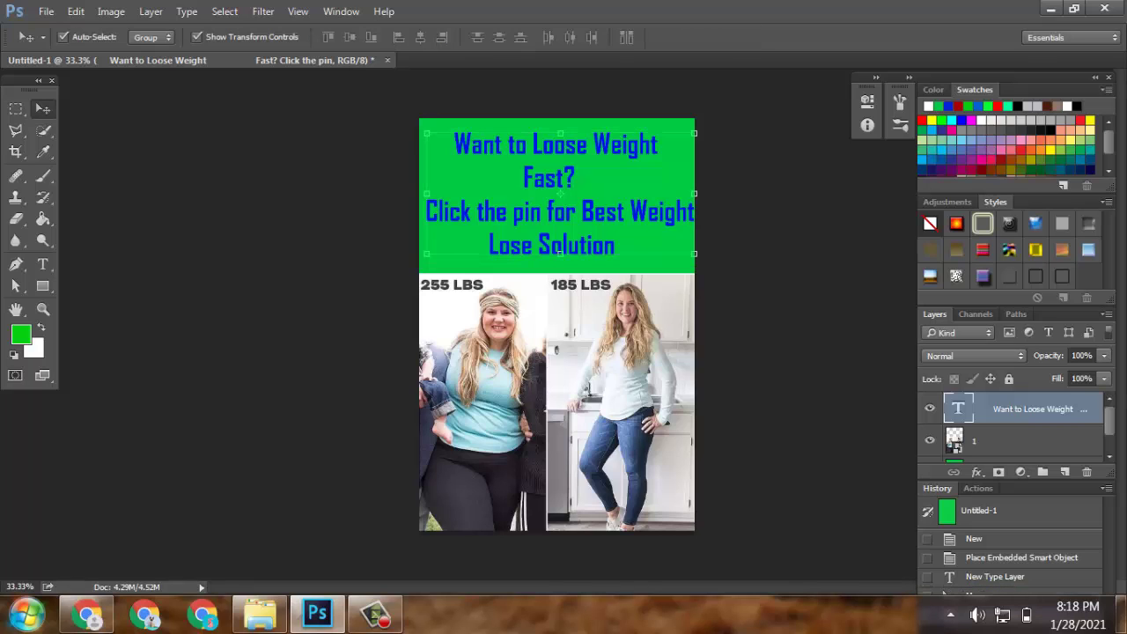
pyautogui.moveTo(619, 148); pyautogui.dragTo(616, 149)
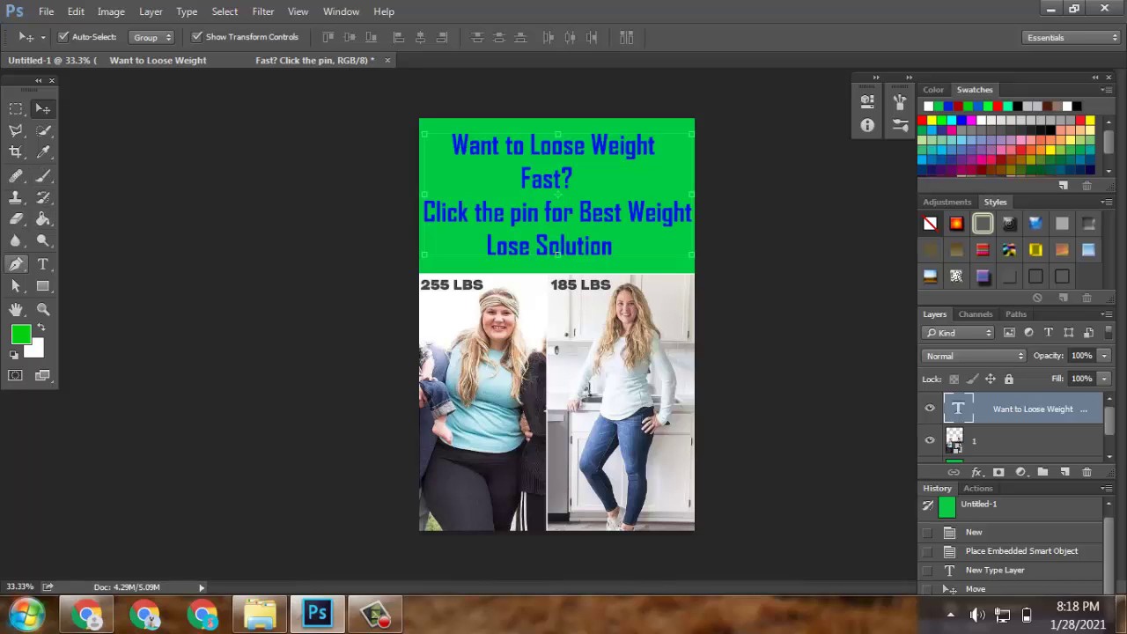
# Recolour all four lines of text to pinkish red f60040, commit the change and dismiss the Windows colour-scheme prompt.
pyautogui.click(42, 264)
pyautogui.click(573, 179)
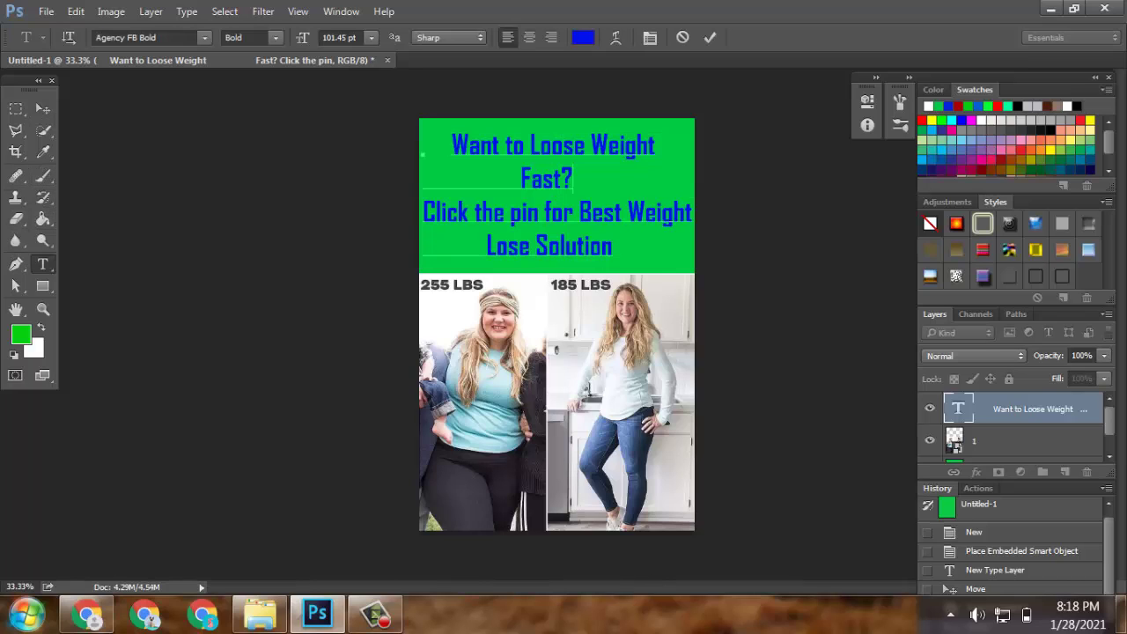
pyautogui.hotkey('ctrl', 'a')
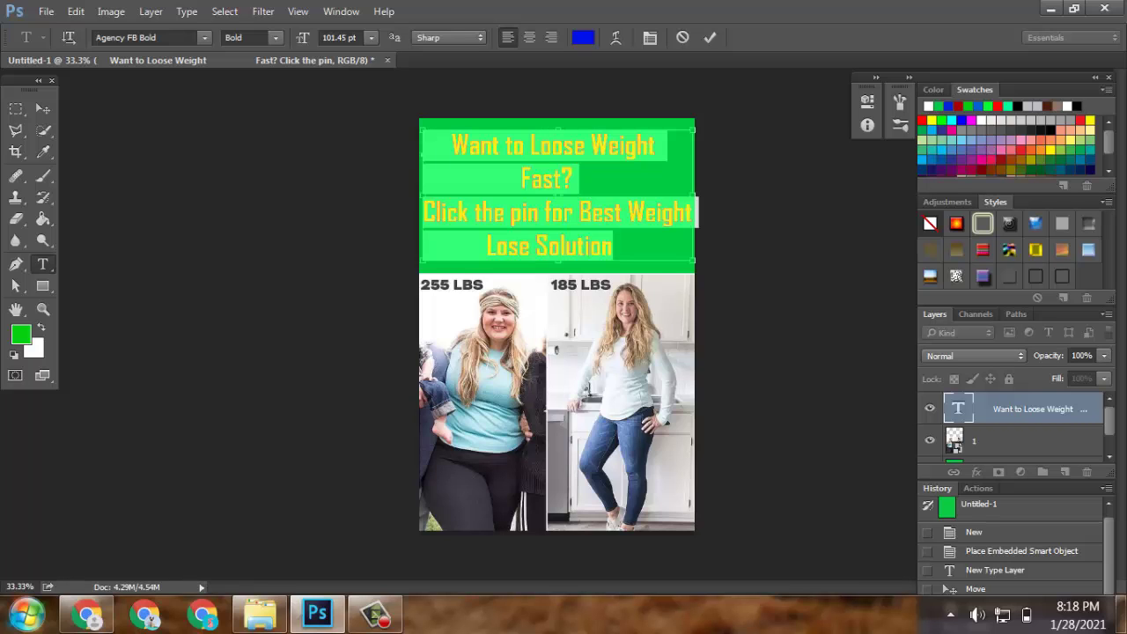
pyautogui.click(583, 37)
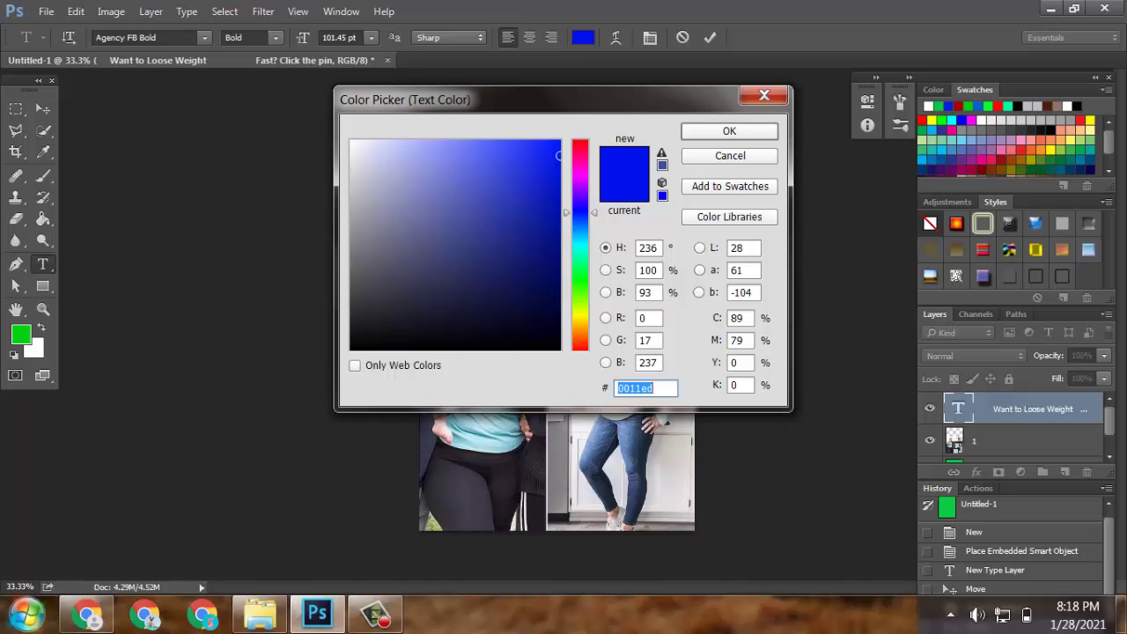
pyautogui.click(579, 149)
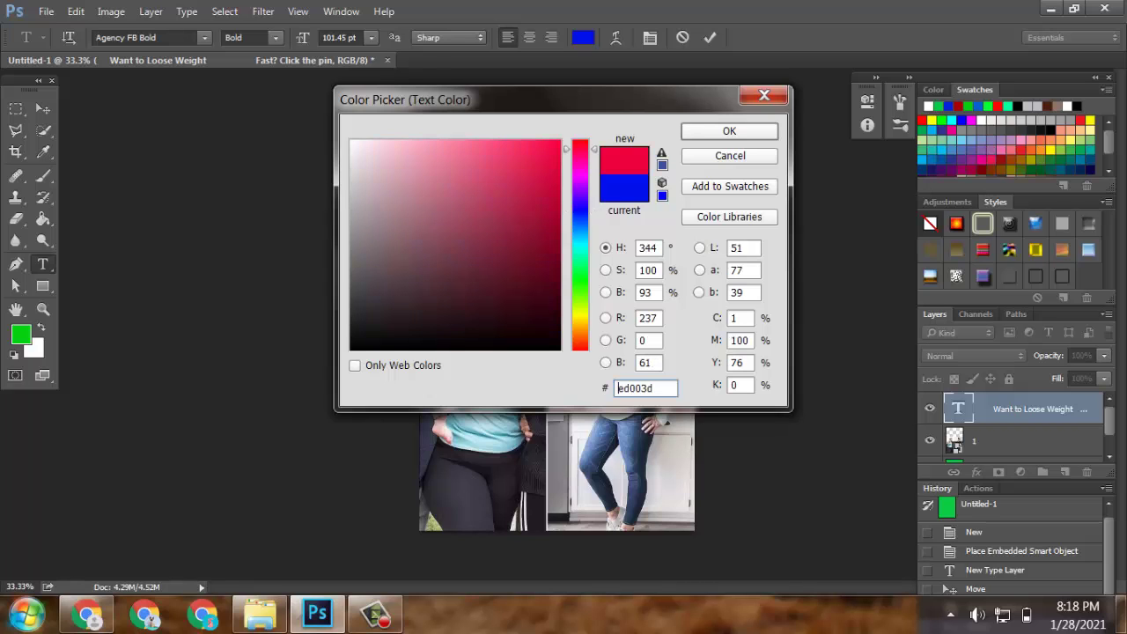
pyautogui.click(561, 148)
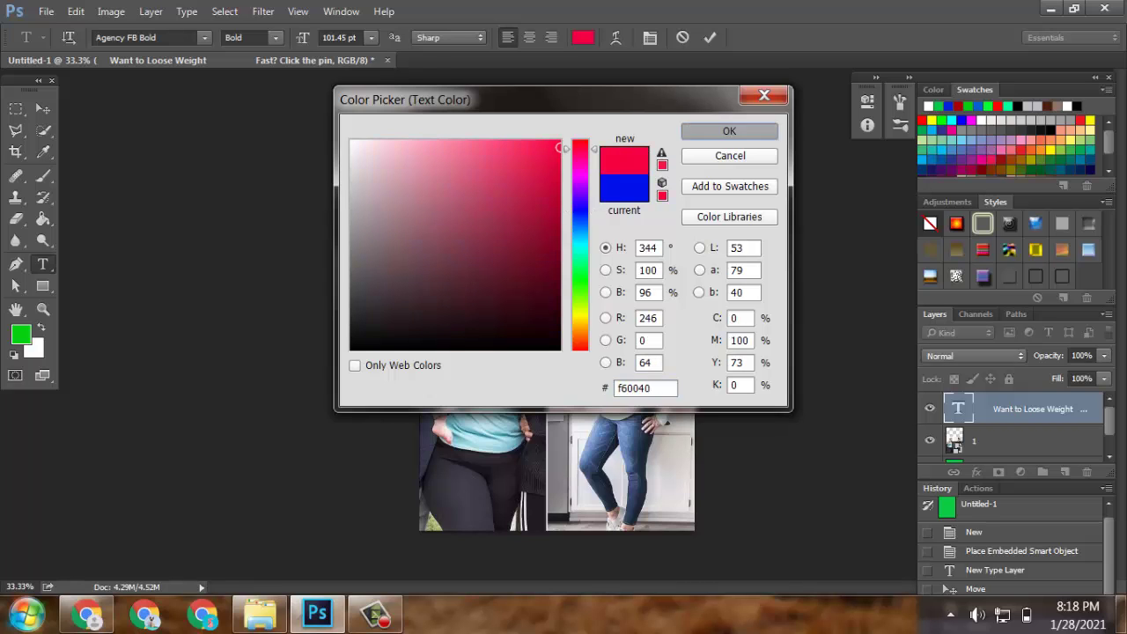
pyautogui.click(729, 130)
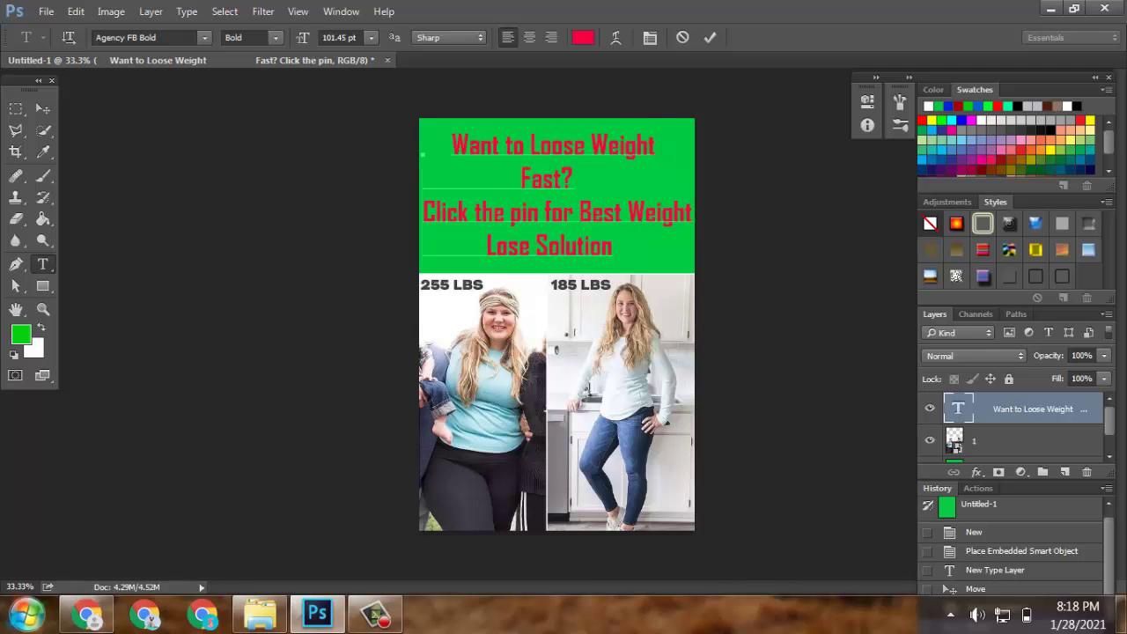
pyautogui.click(709, 37)
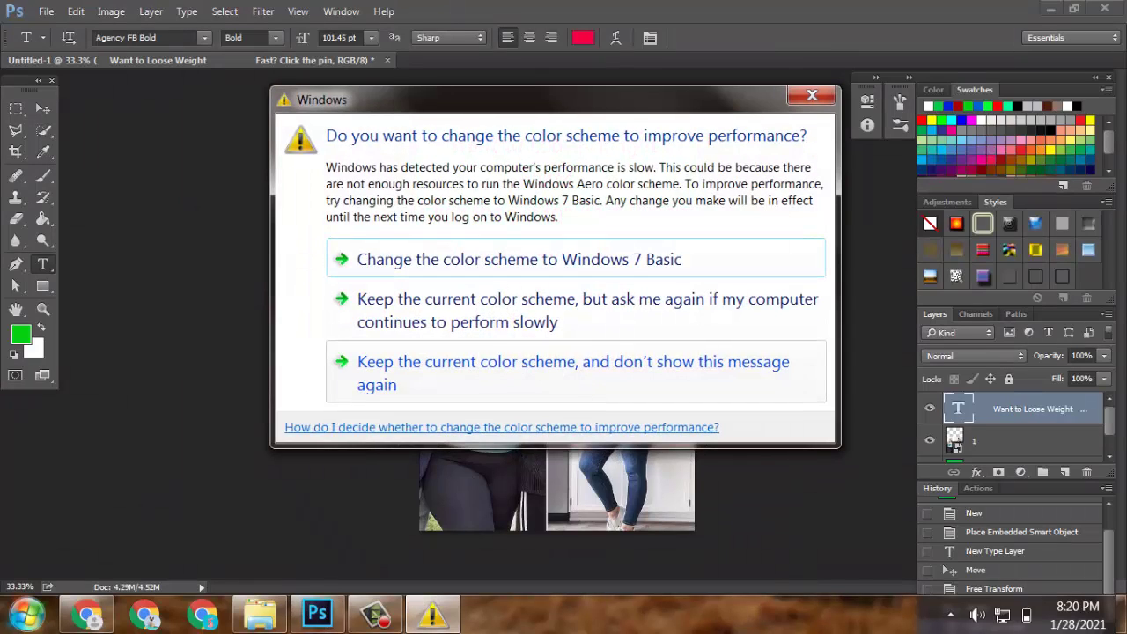
pyautogui.click(812, 95)
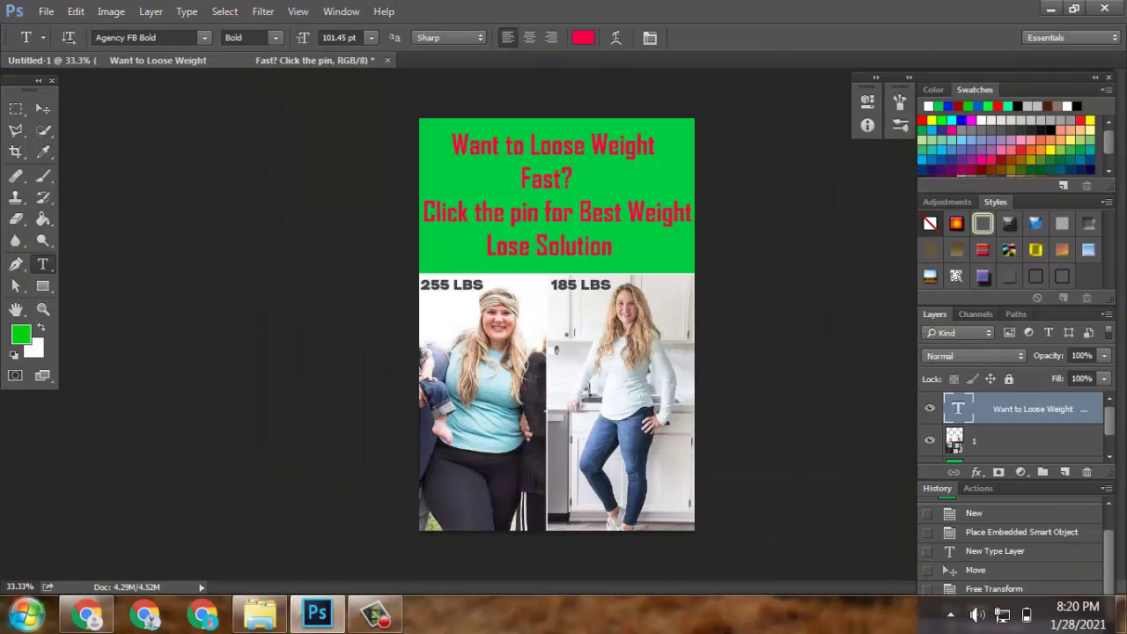